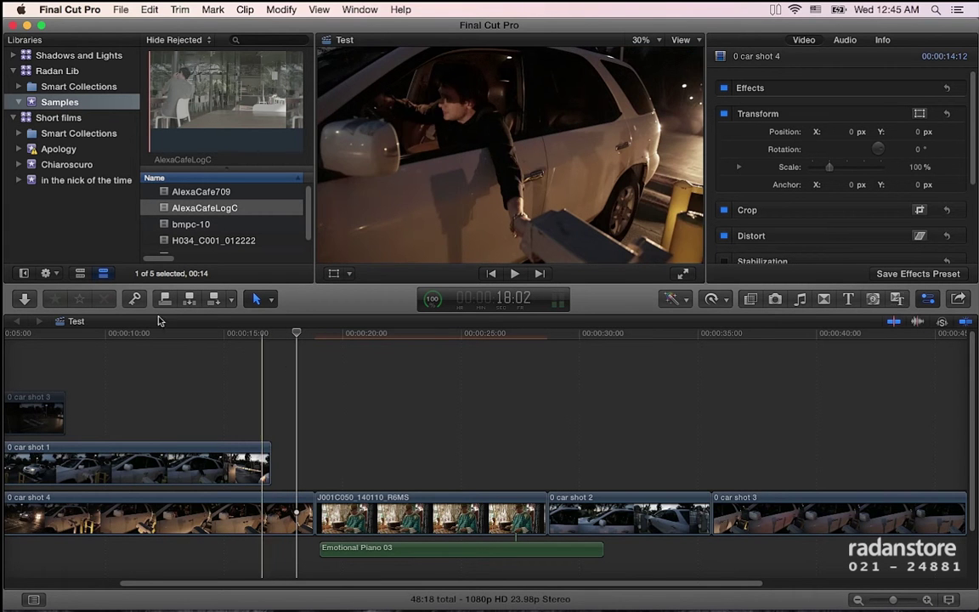
- Drag two connected copies of J001C050 above the storyline, then delete all three copies
left_click(264, 300)
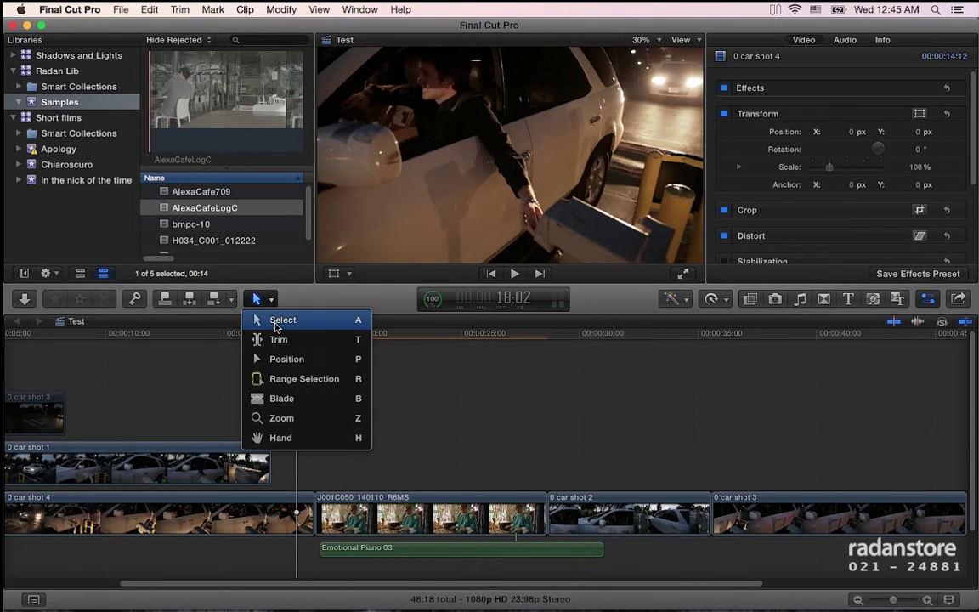
left_click(298, 328)
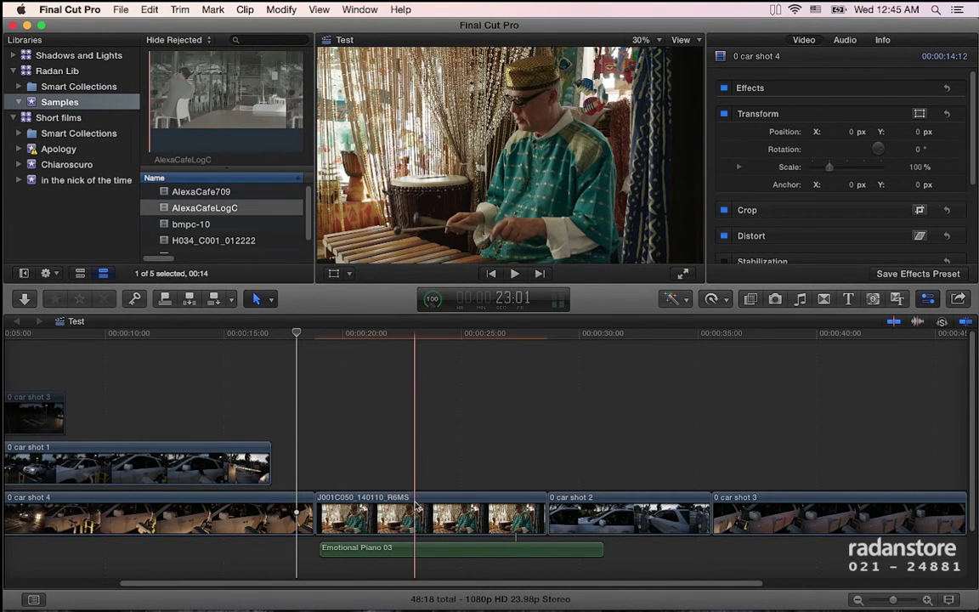
left_click(416, 506)
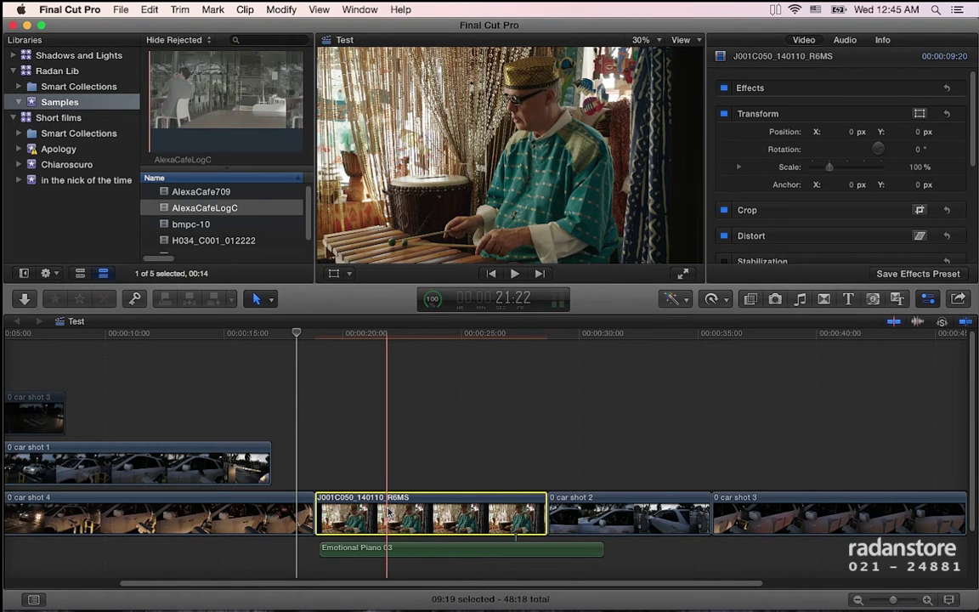
mouse_move(389, 513)
left_mouse_down()
mouse_move(530, 431)
mouse_move(584, 438)
mouse_move(674, 403)
left_mouse_up()
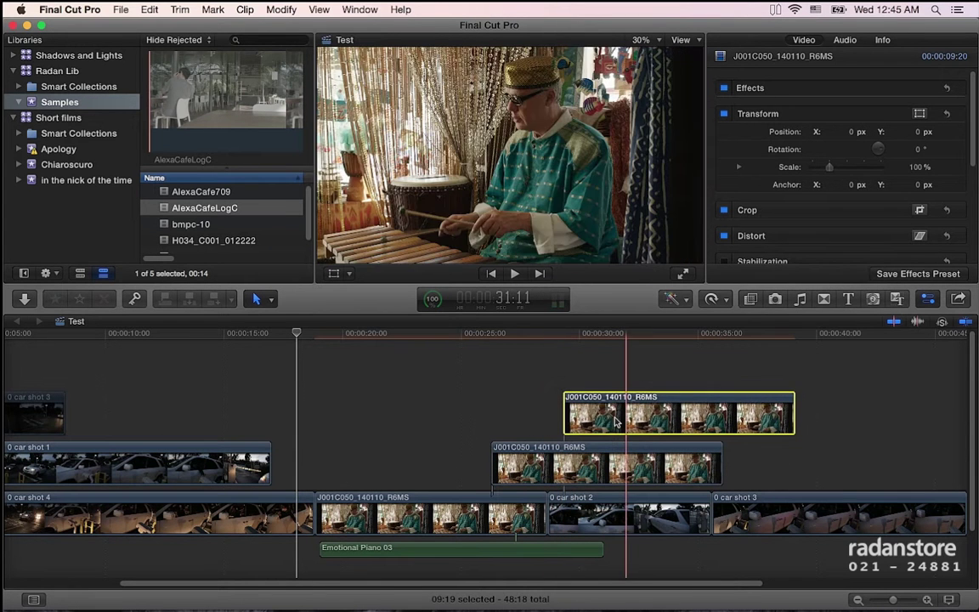
left_click_drag(674, 403, 741, 352)
left_click_drag(461, 402, 669, 447)
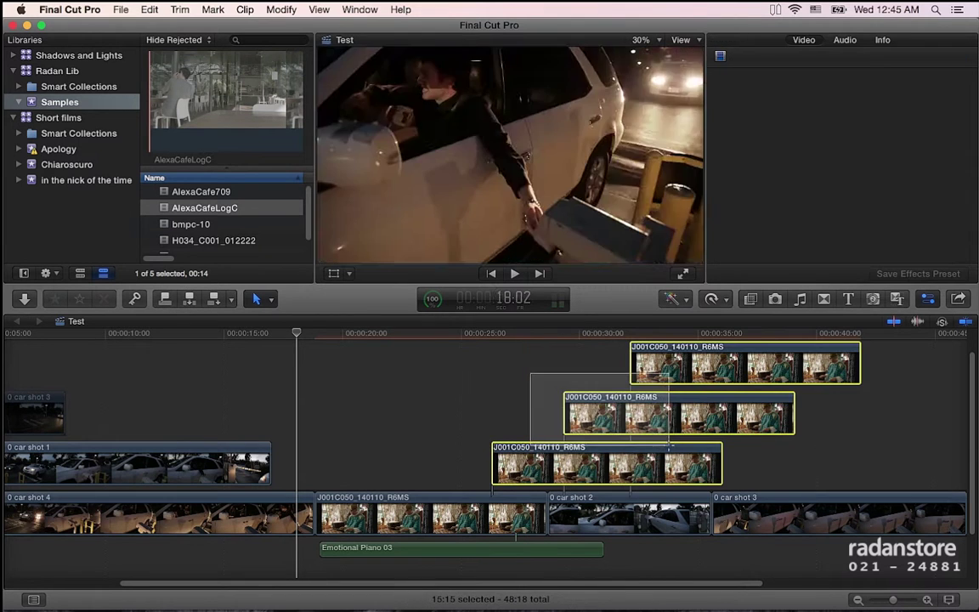
key("Delete")
- Switch to the Trim tool, then back to the Select tool
left_click(259, 299)
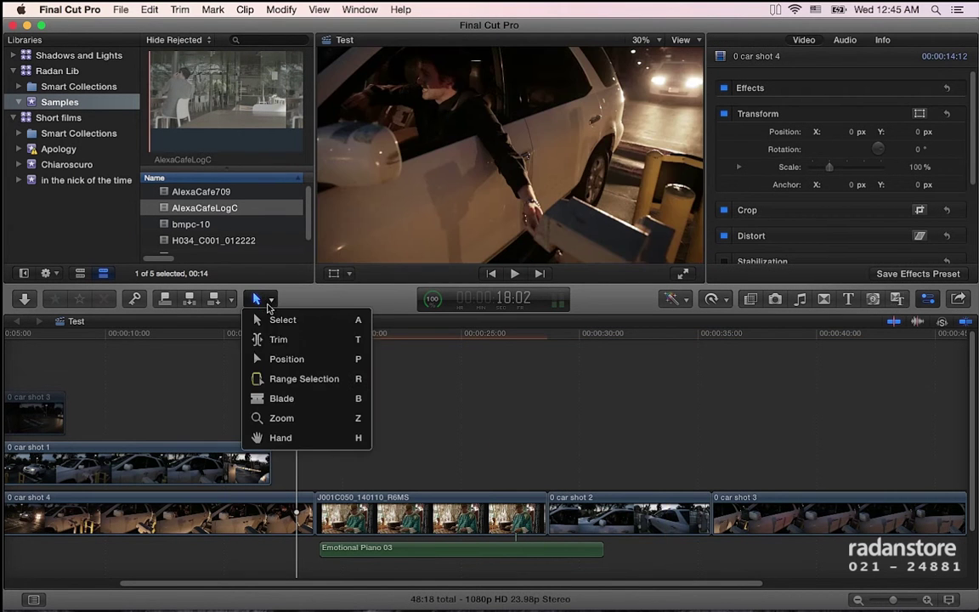
left_click(276, 341)
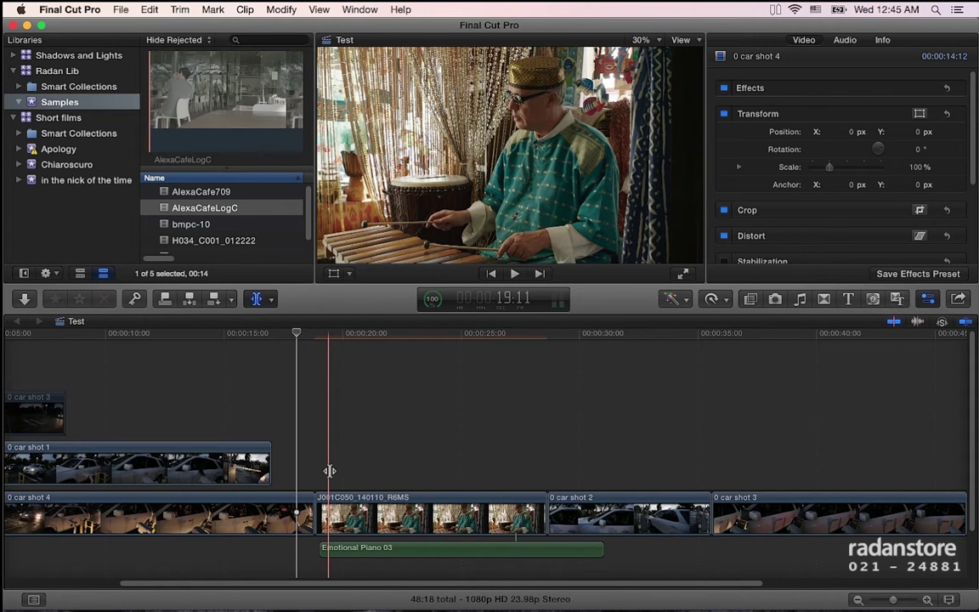
left_click(259, 300)
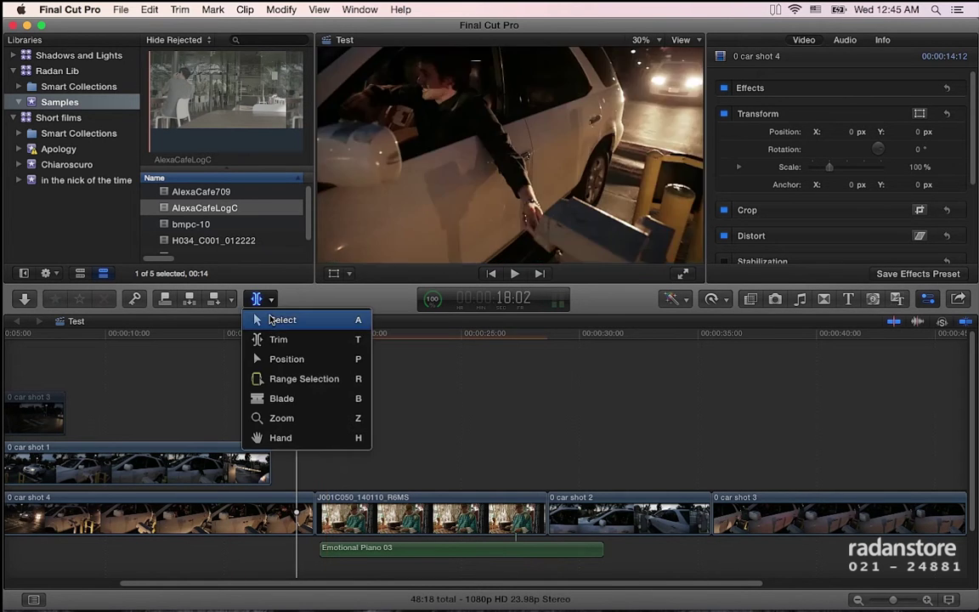
left_click(269, 321)
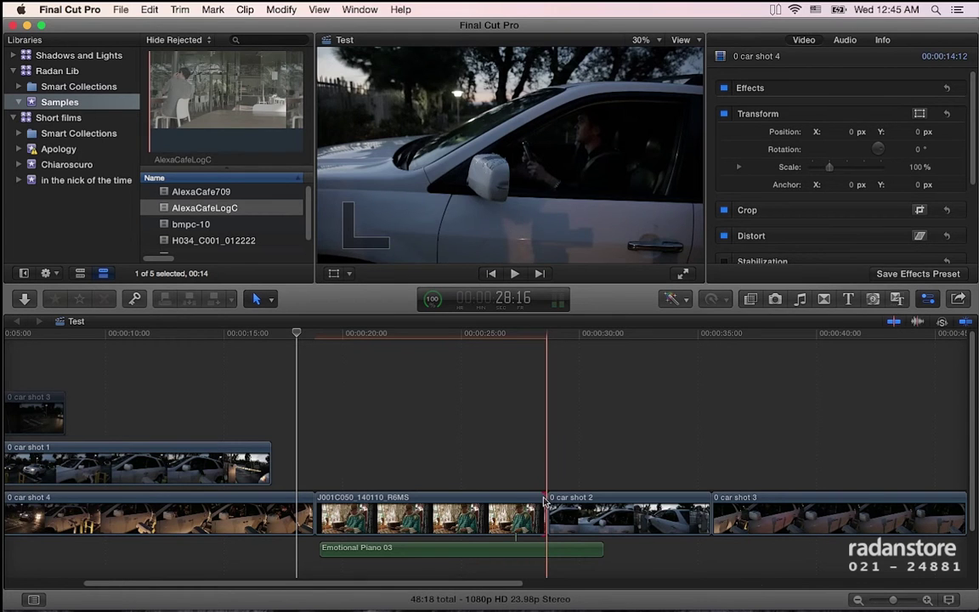
- Trim 3 frames off J001C050's end edge so it runs 09:16, Test totalling 48:15
left_click_drag(545, 497, 544, 497)
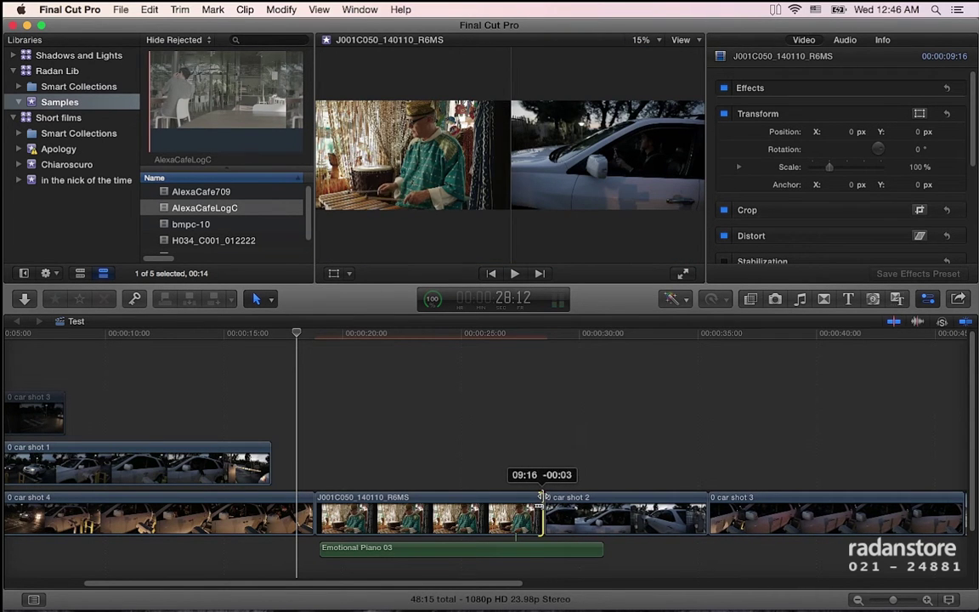
left_click_drag(545, 497, 540, 497)
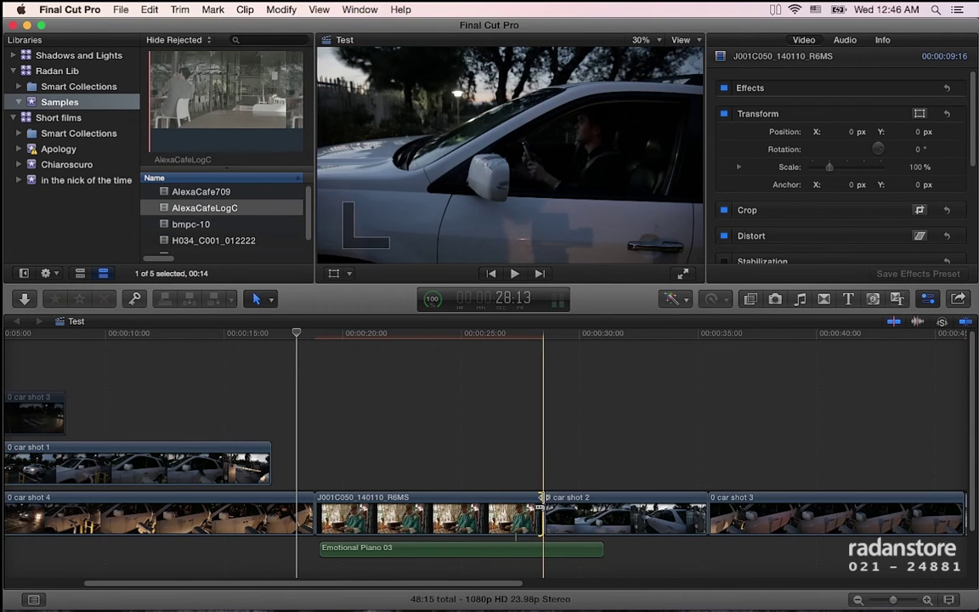
left_click(542, 507)
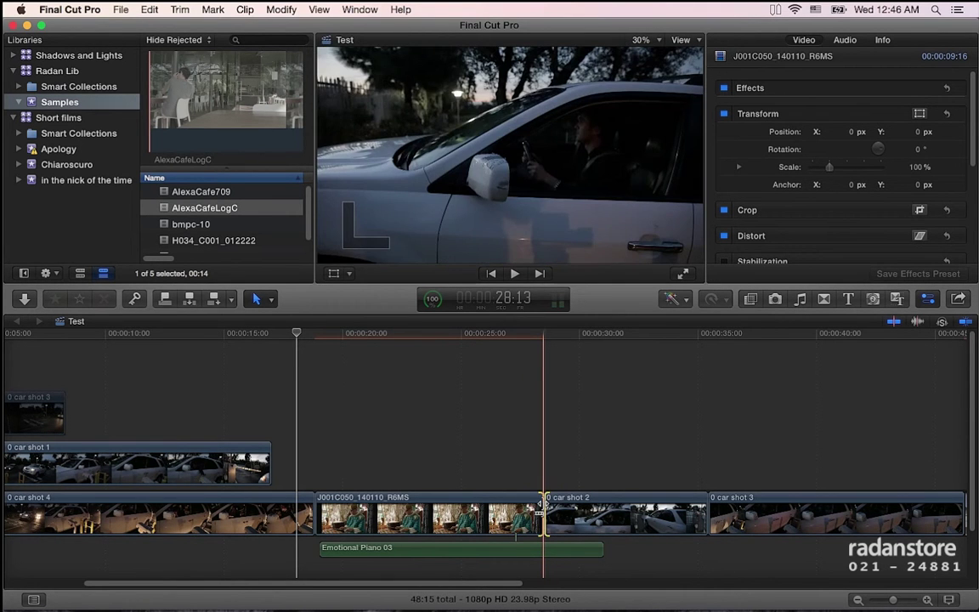
left_click(543, 506)
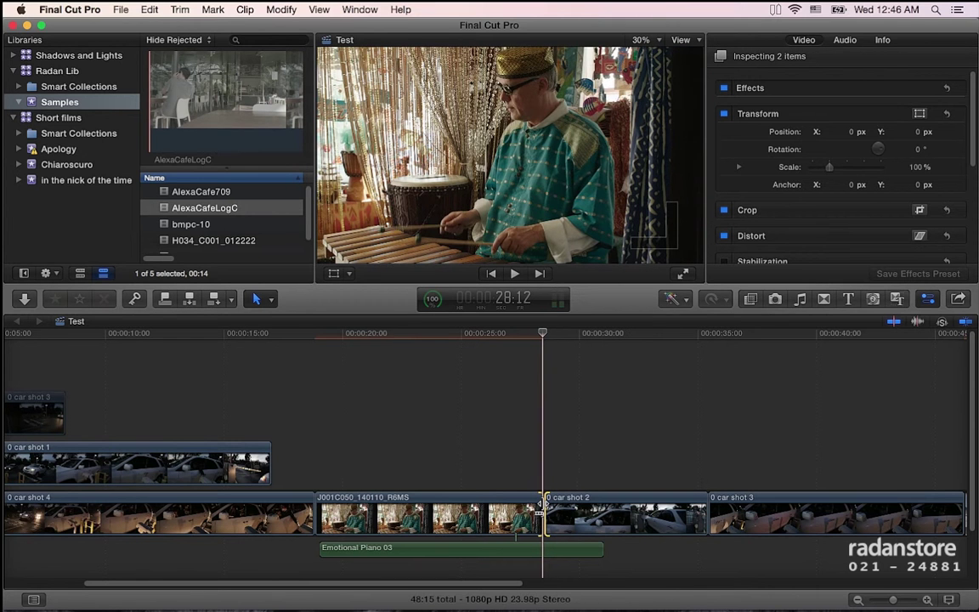
left_click(259, 299)
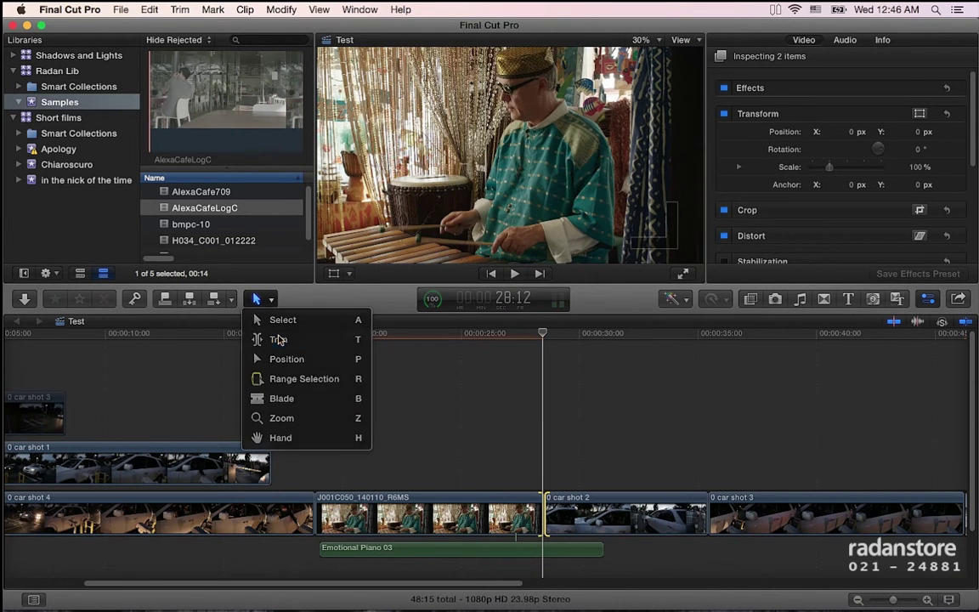
- With the Trim tool, roll the car shot 4/J001C050 edit point right and back, keeping 48:15
left_click(279, 339)
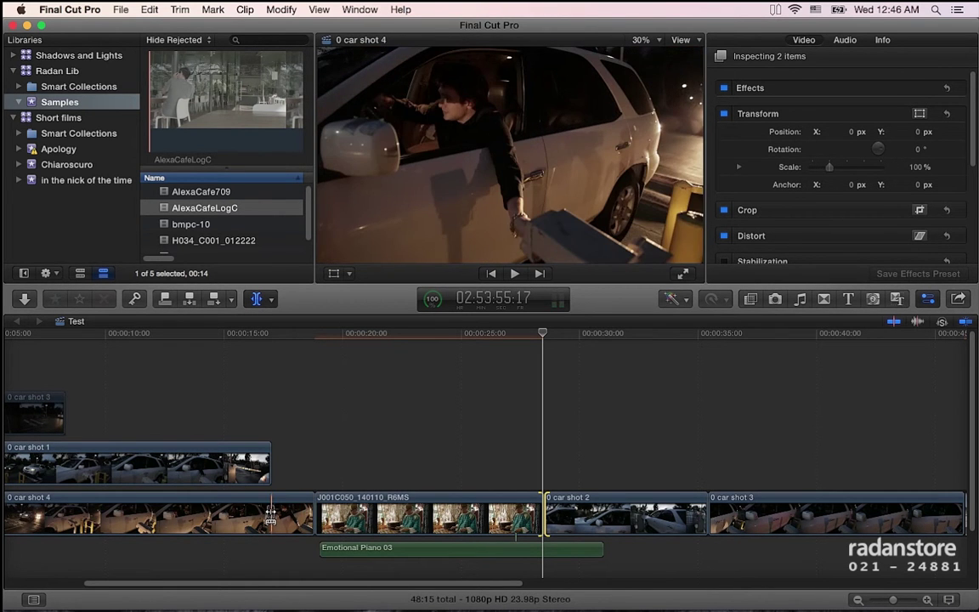
left_click_drag(271, 516, 312, 520)
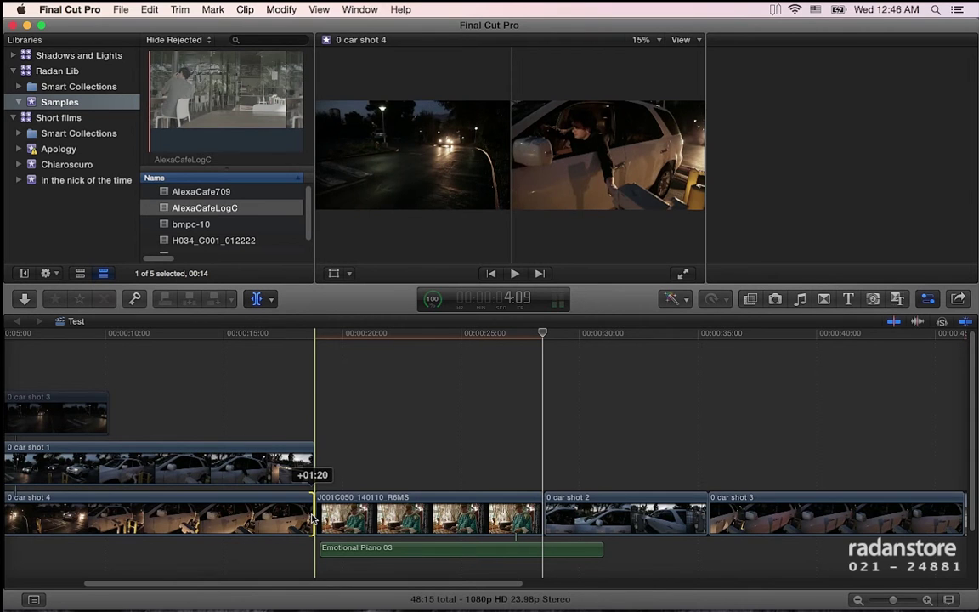
left_click_drag(312, 519, 280, 518)
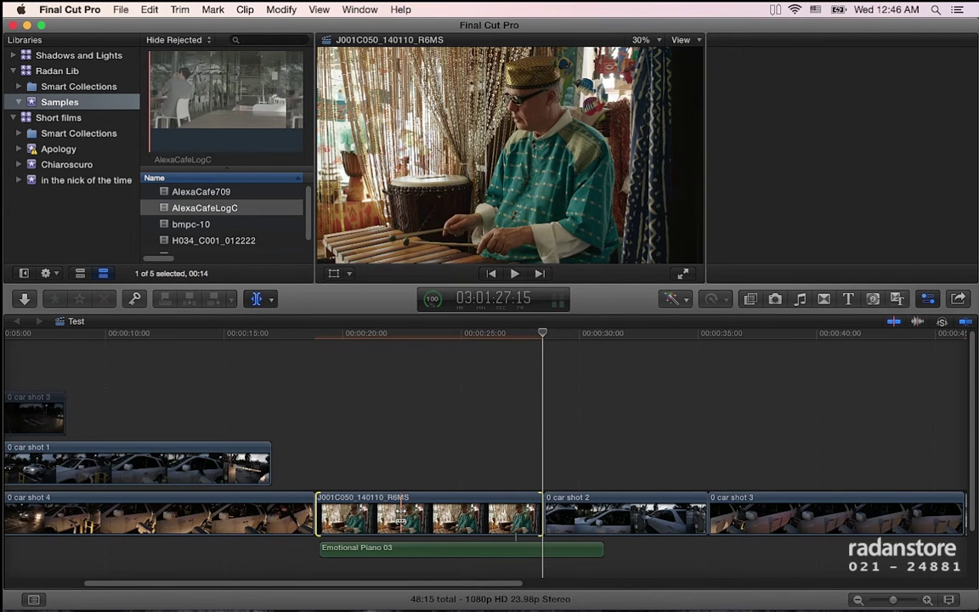
- Slip J001C050's footage by about 01:11 with the Trim tool and play it back
left_click(398, 513)
mouse_move(400, 512)
left_mouse_down()
mouse_move(412, 520)
mouse_move(388, 518)
left_mouse_up()
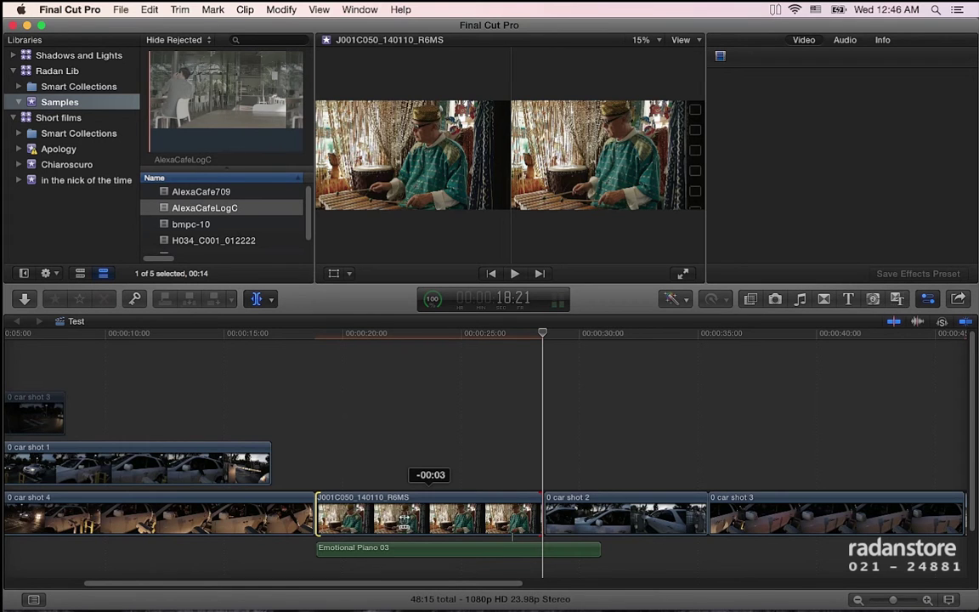
left_click_drag(405, 521, 487, 530)
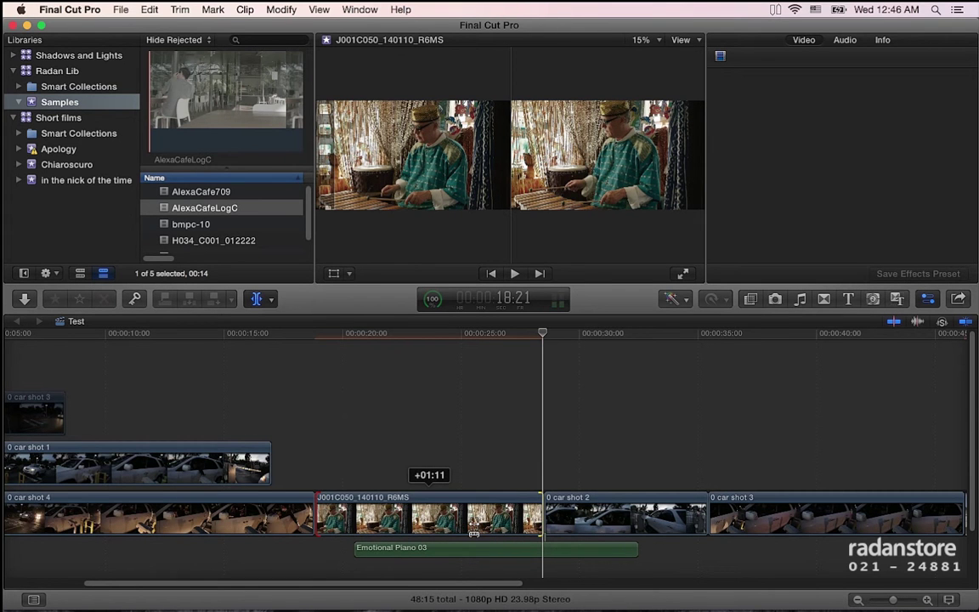
left_click_drag(433, 527, 415, 524)
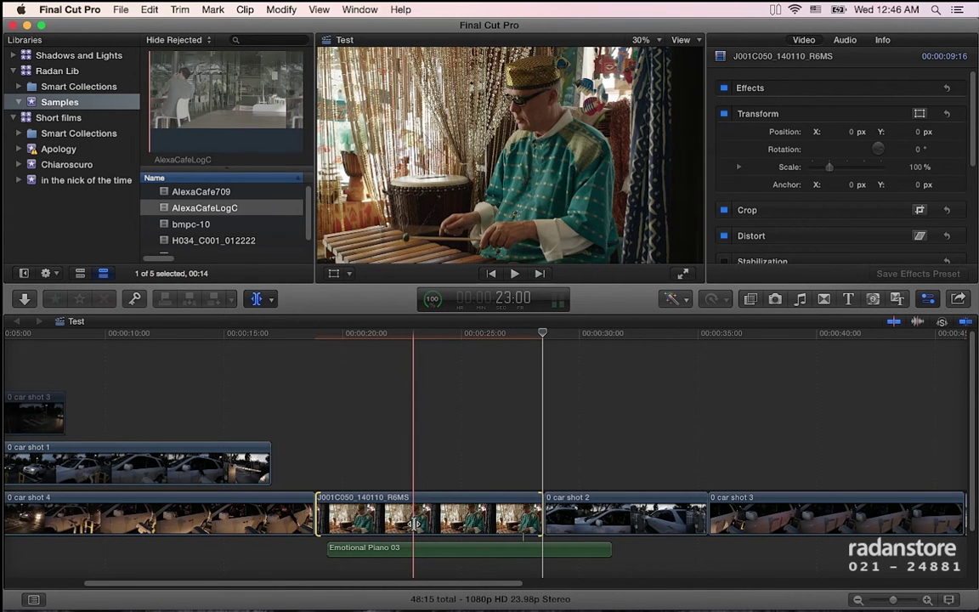
key("space")
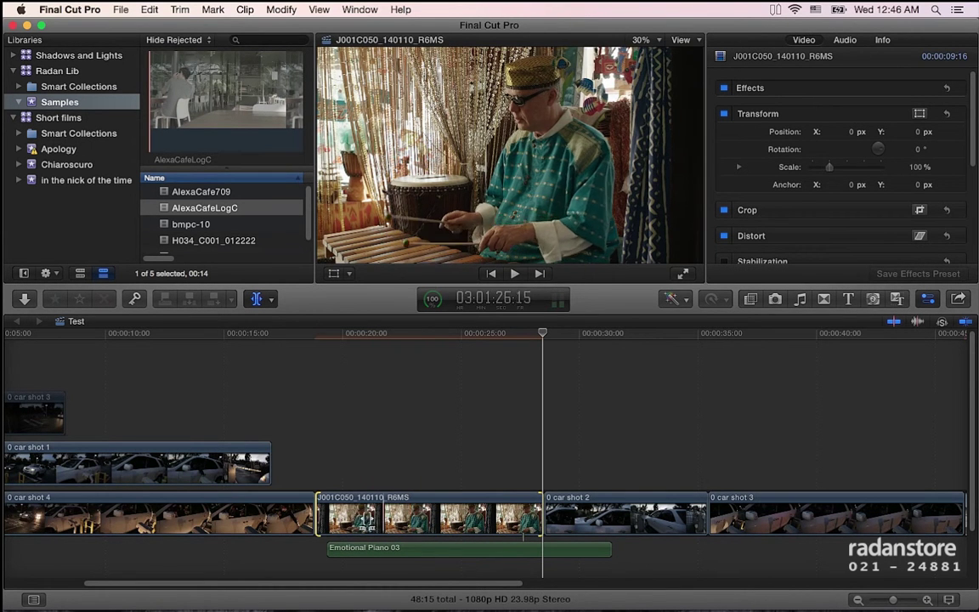
- Slide J001C050 later between car shot 4 and car shot 2, with Emotional Piano 03 following
mouse_move(429, 508)
left_mouse_down()
mouse_move(445, 512)
mouse_move(423, 514)
left_mouse_up()
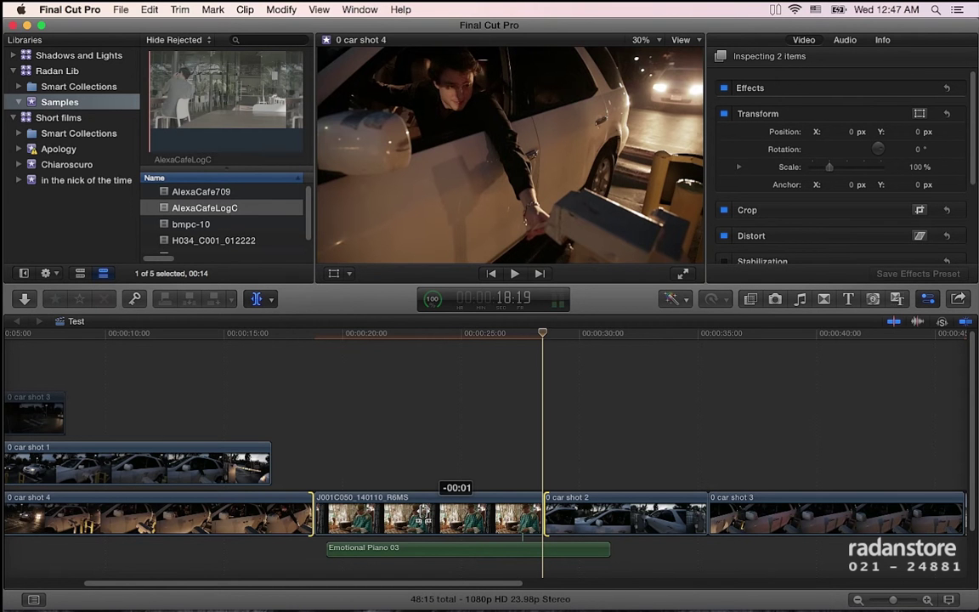
mouse_move(424, 513)
left_mouse_down()
mouse_move(454, 518)
mouse_move(421, 525)
mouse_move(468, 524)
left_mouse_up()
key("super+4")
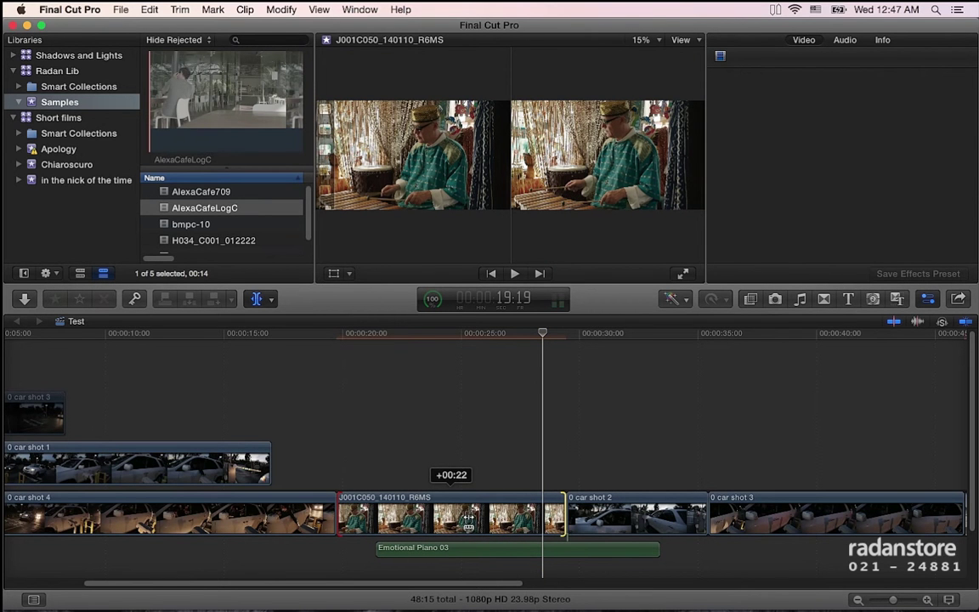
mouse_move(479, 520)
left_mouse_down()
mouse_move(451, 522)
mouse_move(467, 524)
mouse_move(452, 530)
mouse_move(454, 522)
left_mouse_up()
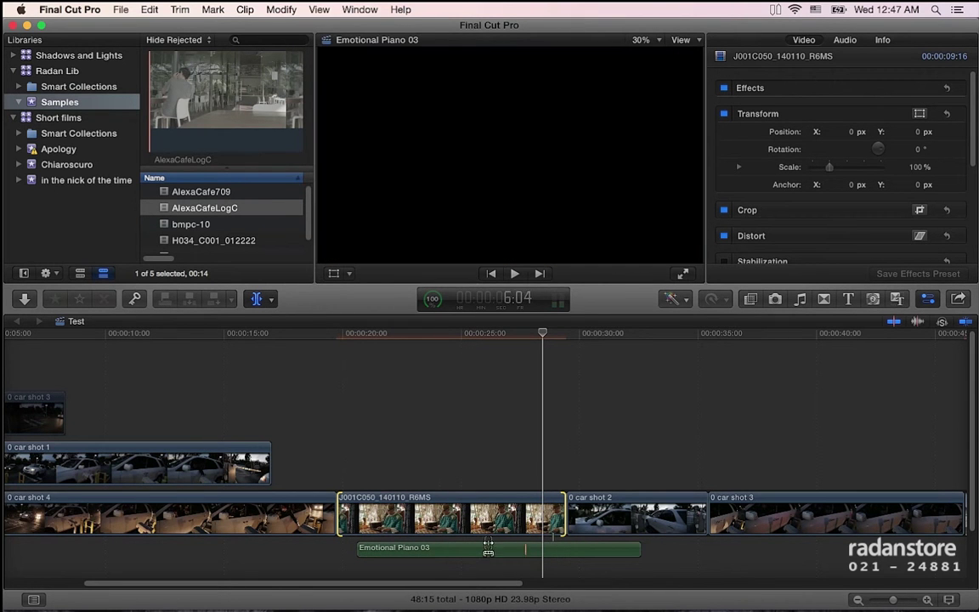
- Select the Emotional Piano 03 music clip, then switch to the Trim tool with T
left_click(437, 549)
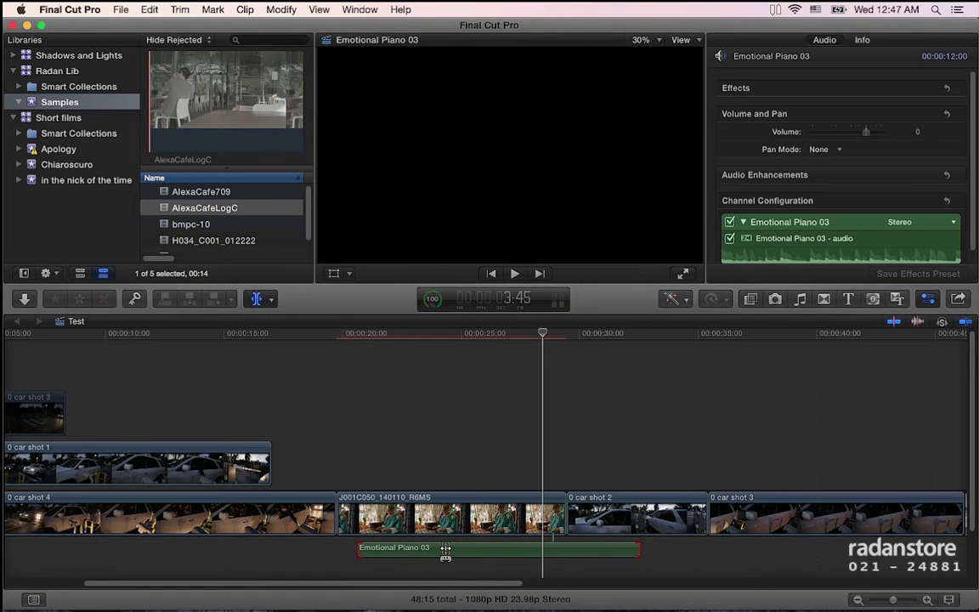
key("a")
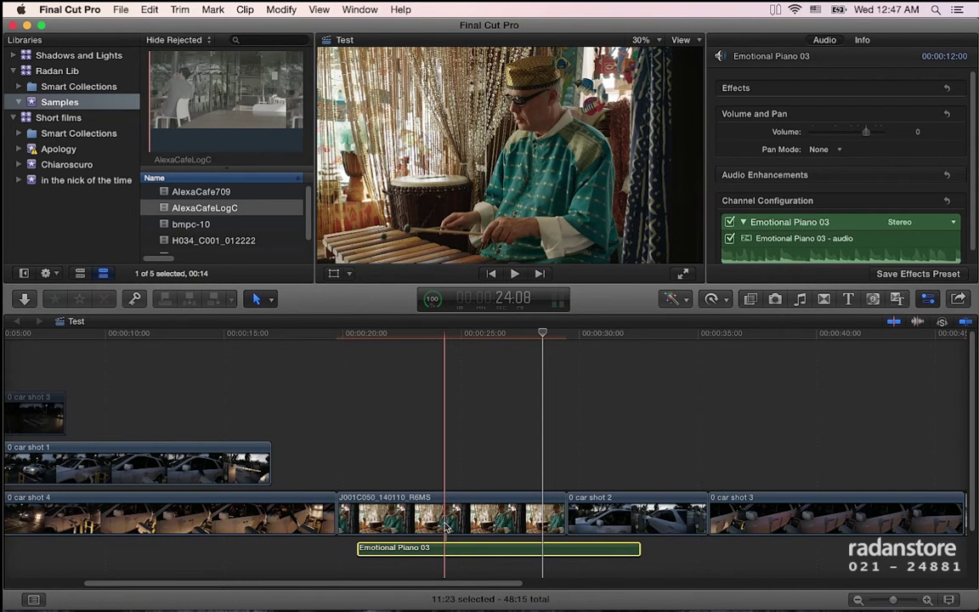
left_click(259, 298)
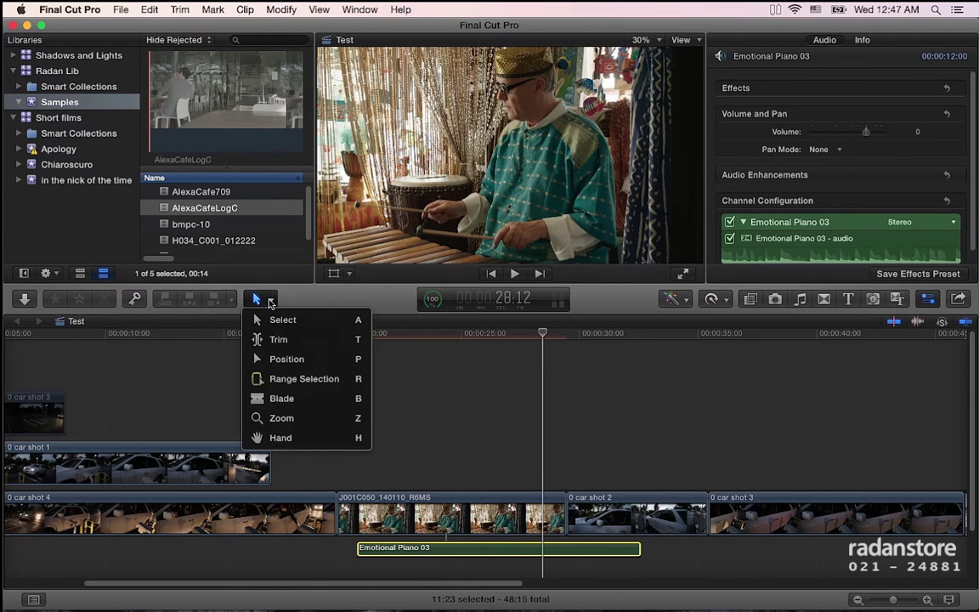
key("t")
- Slip J001C050's footage back and forth several times, then slip the footage inside car shot 4
left_click_drag(455, 527, 491, 528)
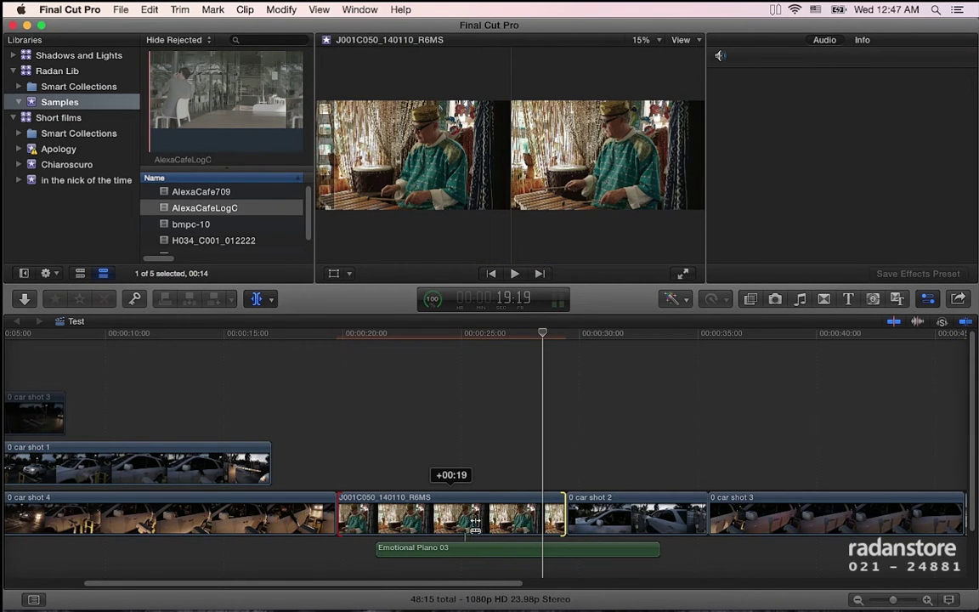
left_click_drag(474, 528, 493, 548)
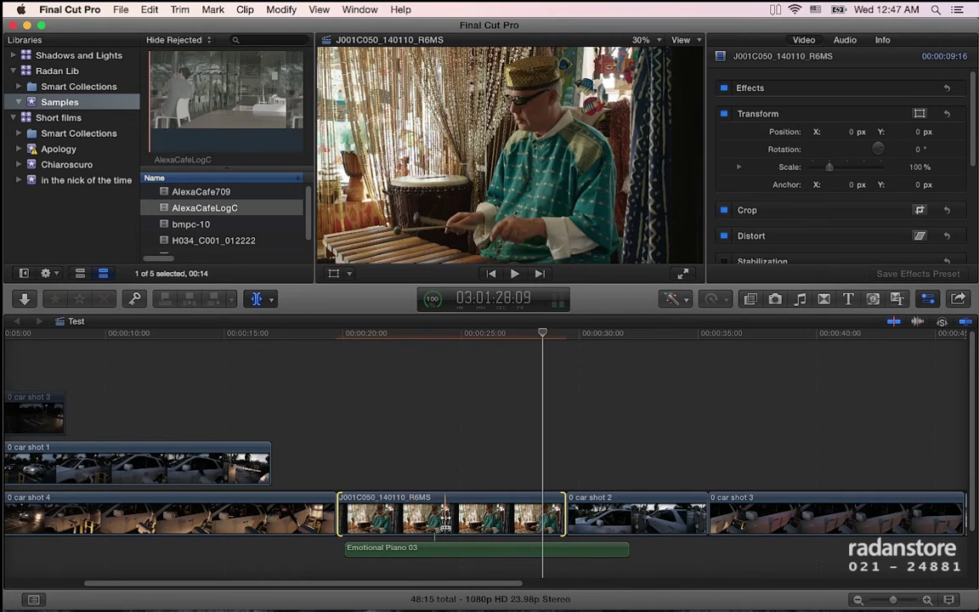
mouse_move(431, 525)
left_mouse_down()
mouse_move(449, 521)
mouse_move(438, 522)
left_mouse_up()
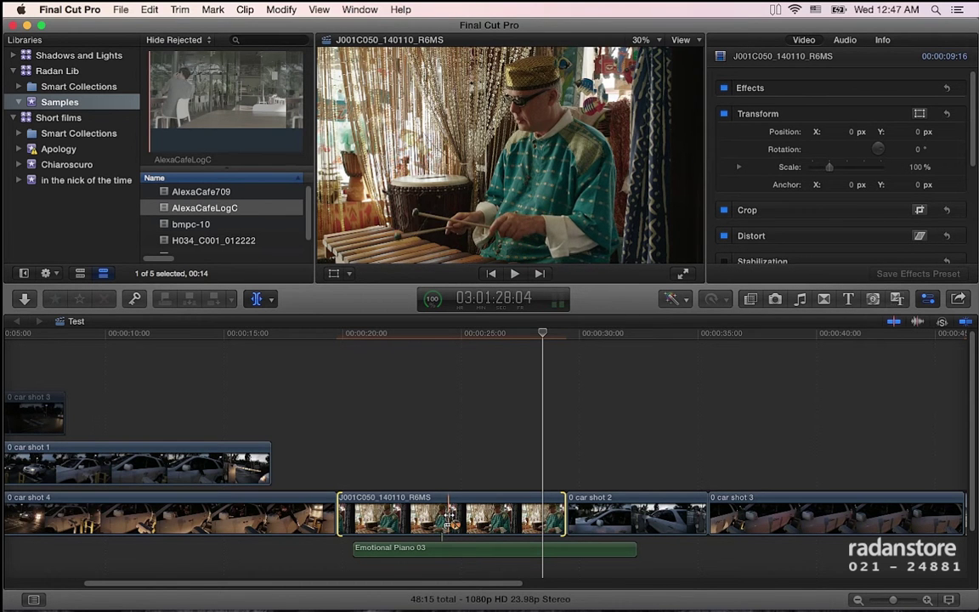
left_click_drag(462, 518, 442, 520)
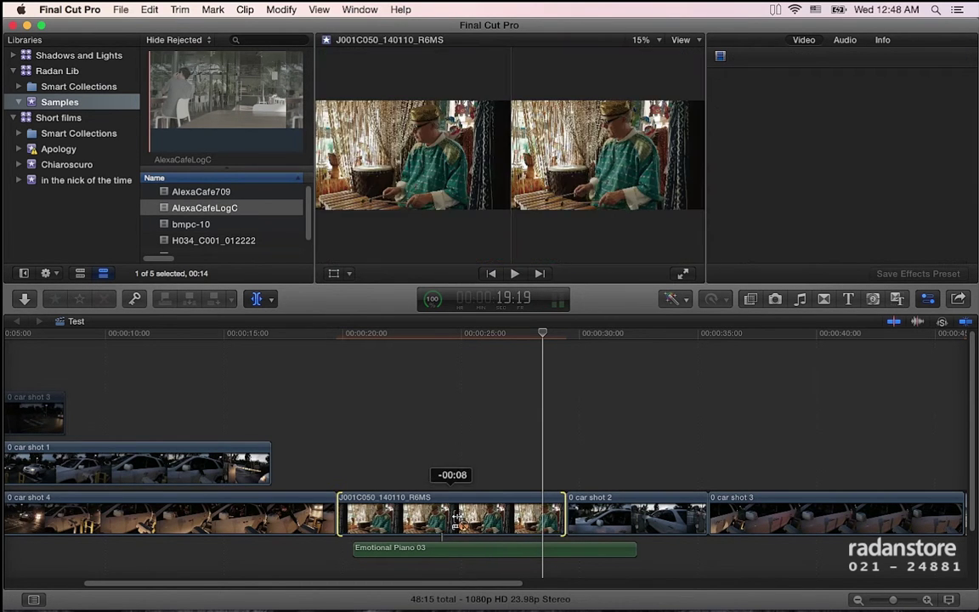
left_click(442, 520)
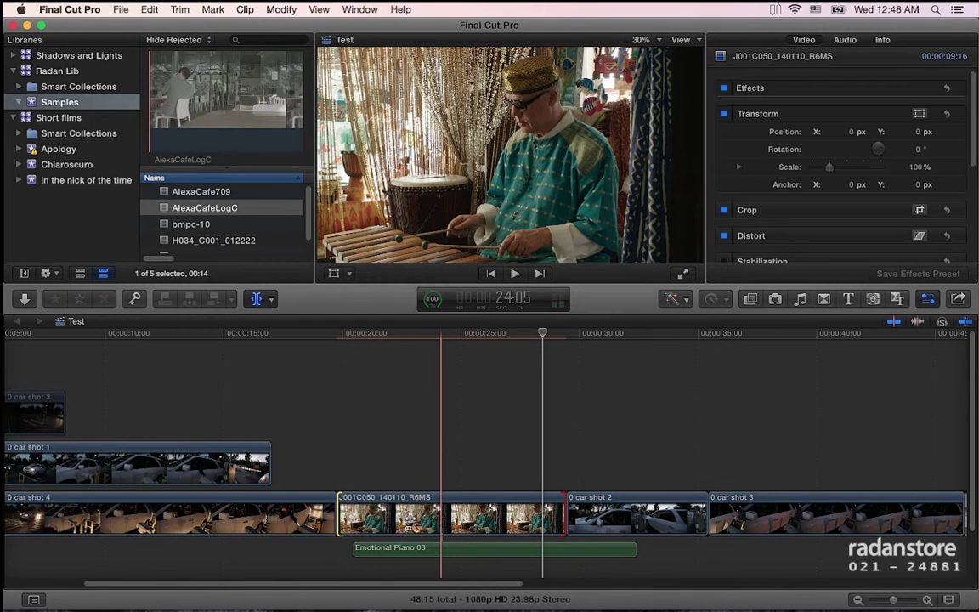
left_click_drag(442, 520, 430, 525)
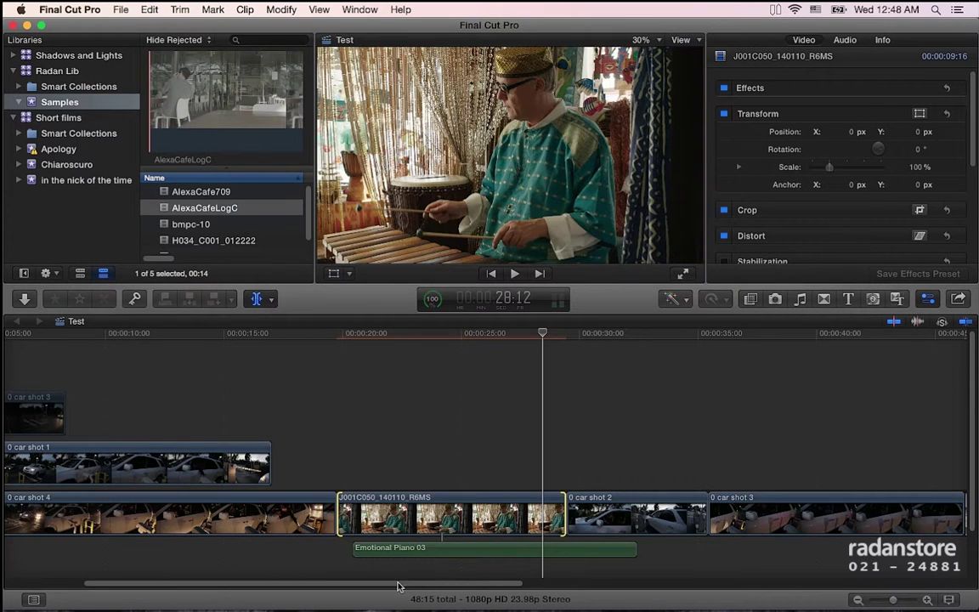
left_click_drag(399, 583, 259, 590)
left_click_drag(211, 523, 290, 516)
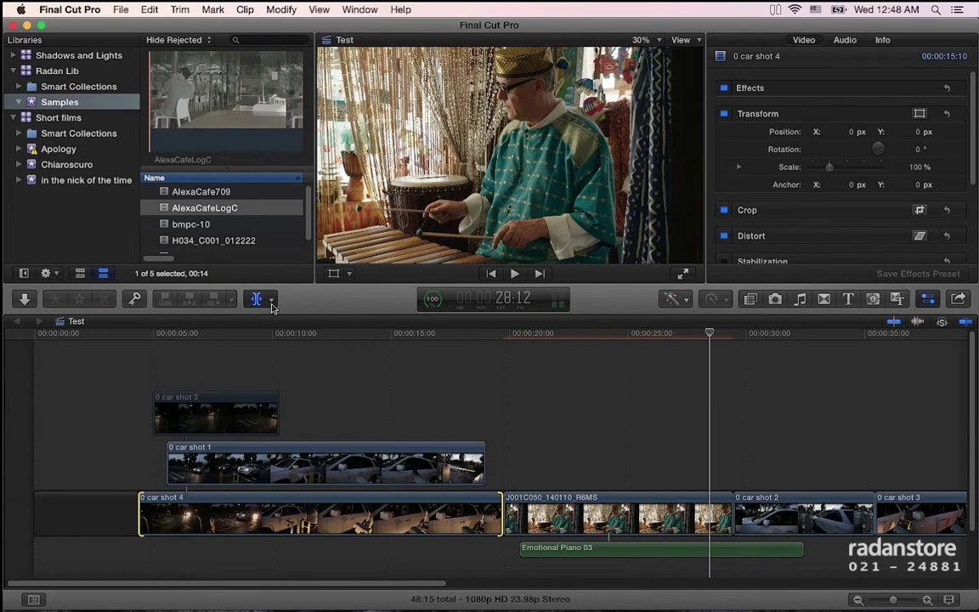
- In the Precision Editor, extend car shot 4 at its J001C050 cut to 17:15, then close it
scroll(352, 476, "right", 3)
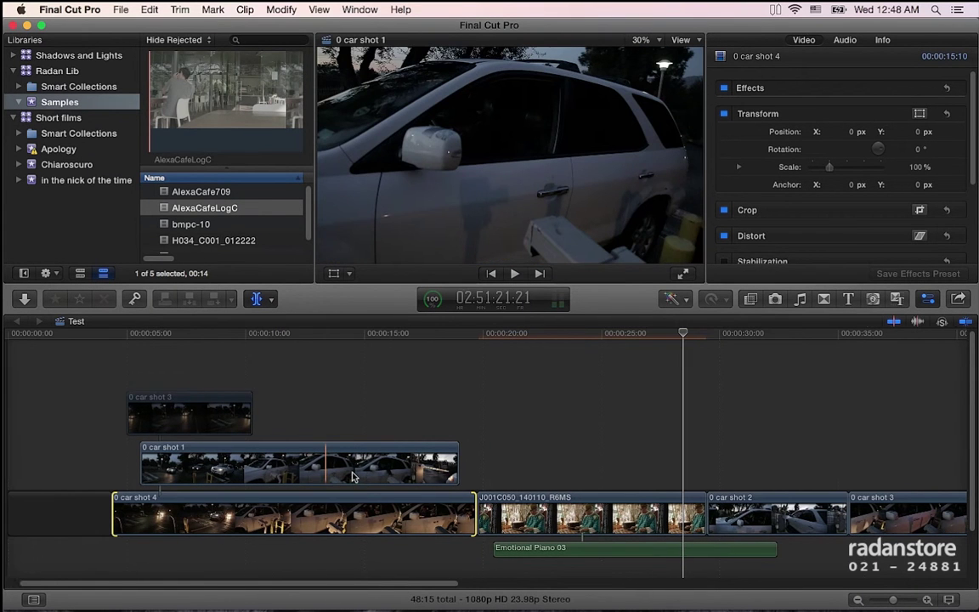
left_click(260, 299)
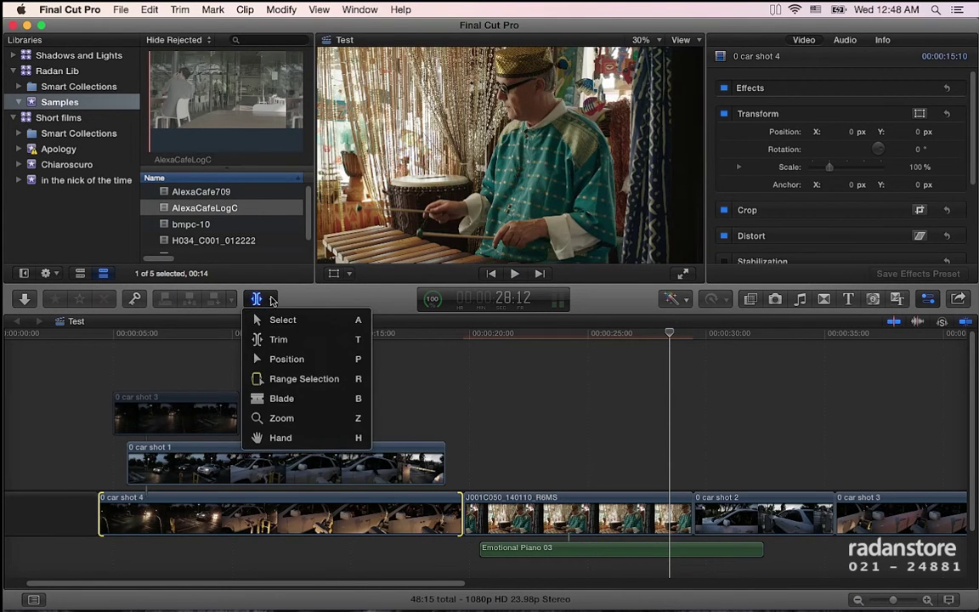
left_click(334, 294)
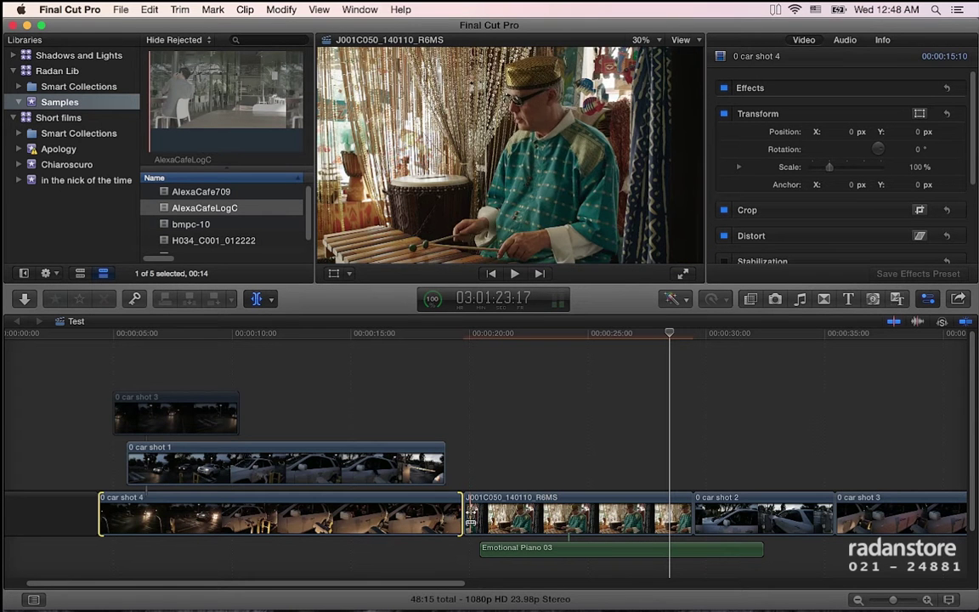
key("a")
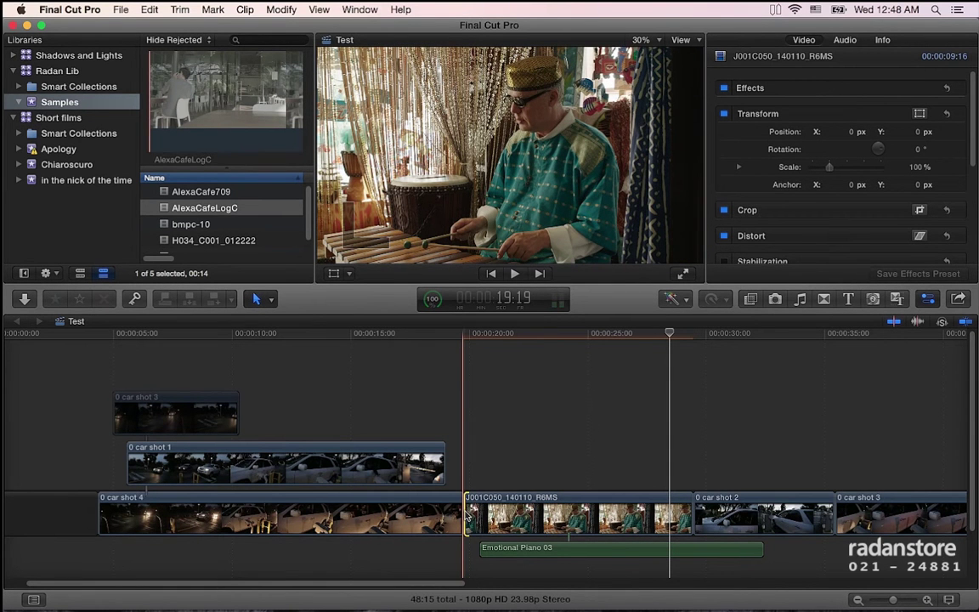
double_click(466, 515)
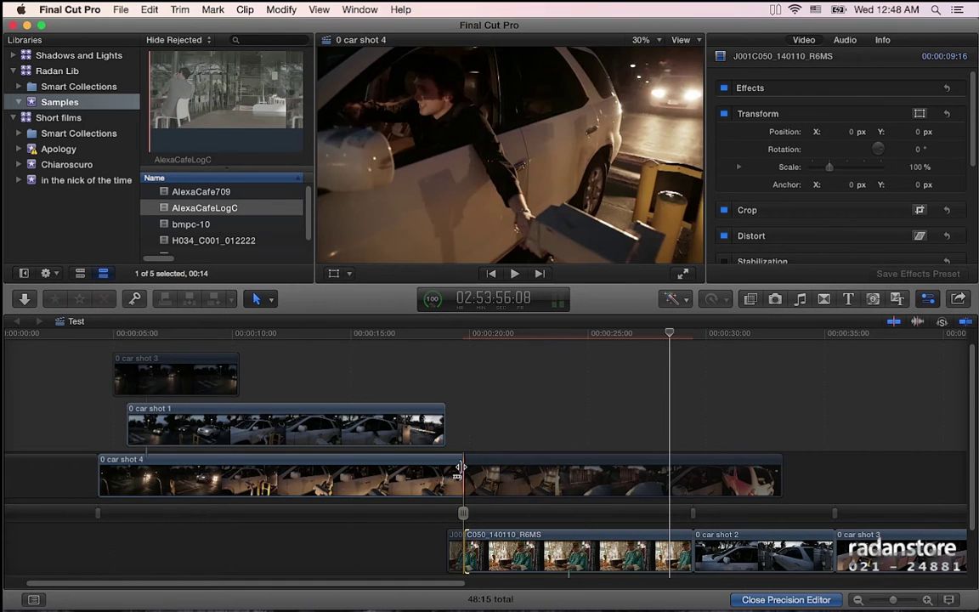
left_click(754, 600)
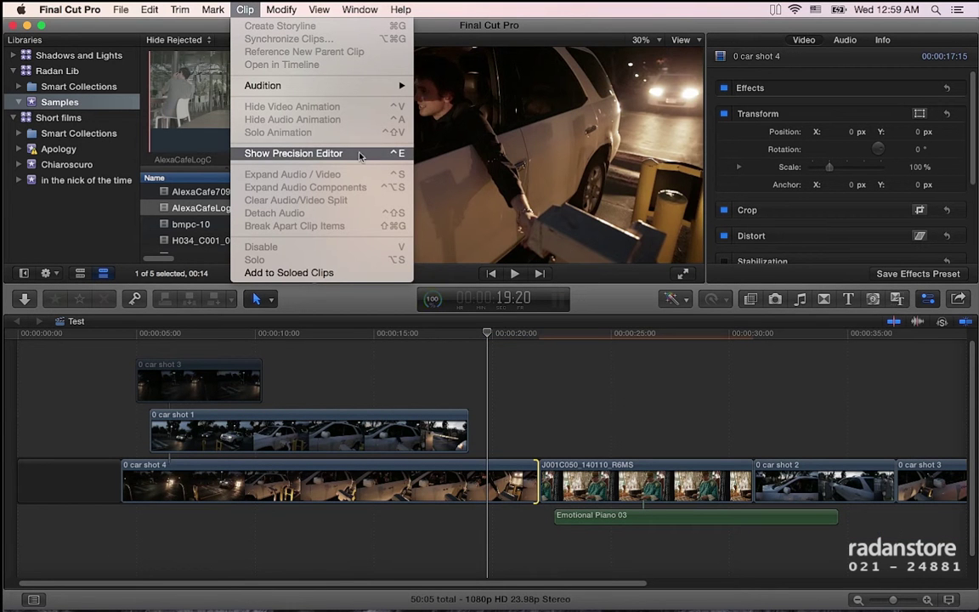
- Reopen the Precision Editor, play the edit, and move the cut later so Test totals 53:14
left_click(395, 154)
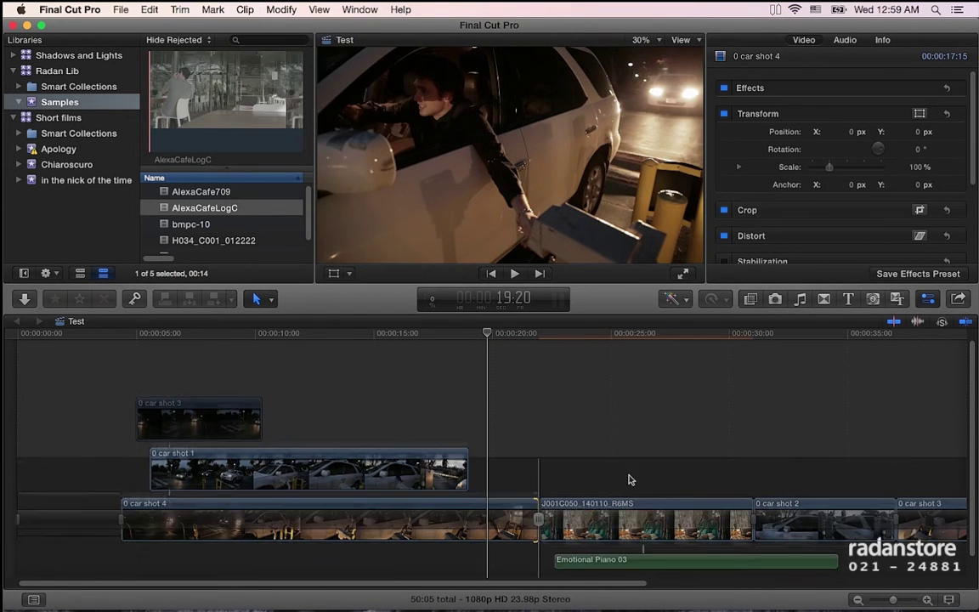
scroll(527, 468, "down", 1)
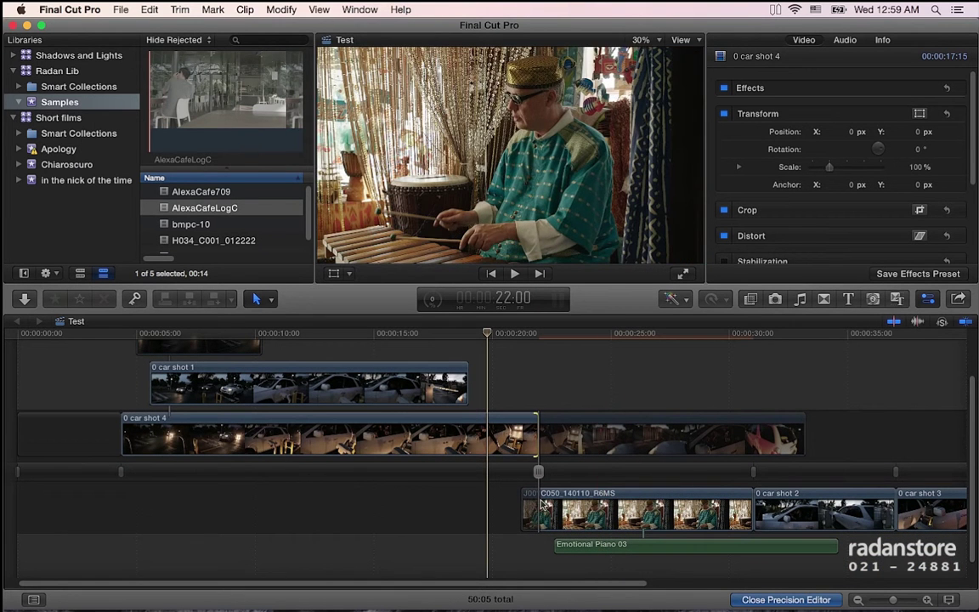
key("space")
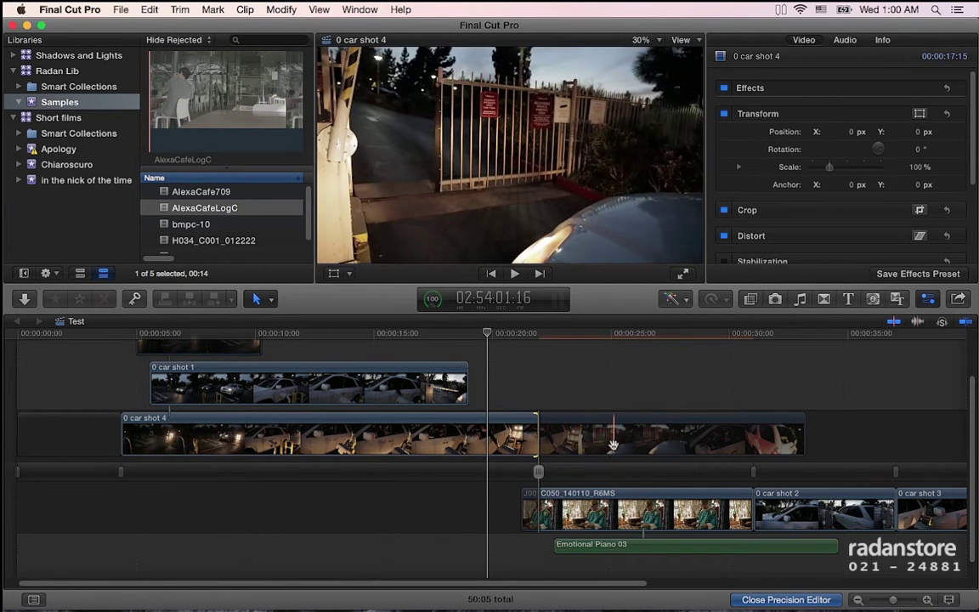
left_click(612, 442)
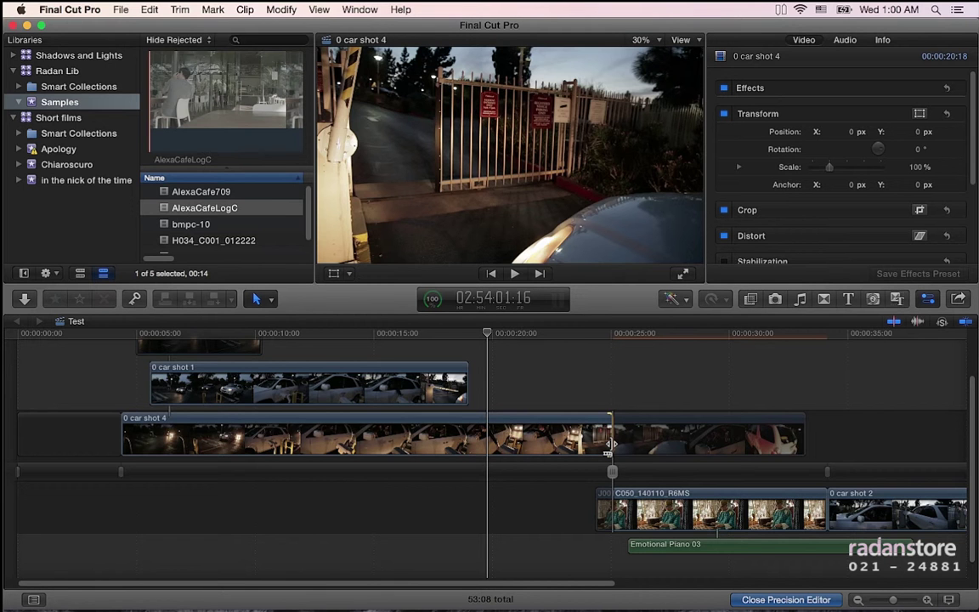
left_click(630, 509)
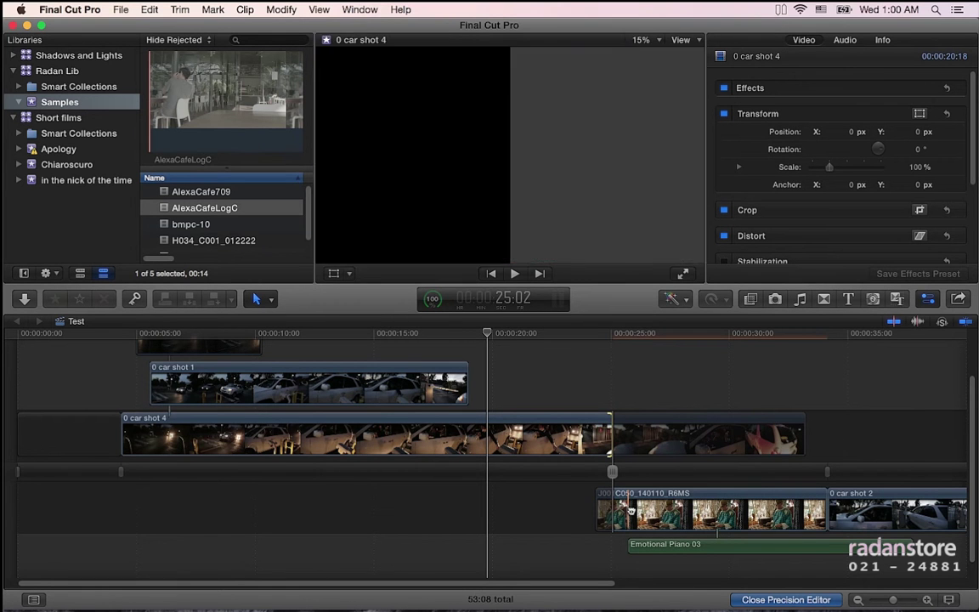
left_click_drag(631, 514, 607, 513)
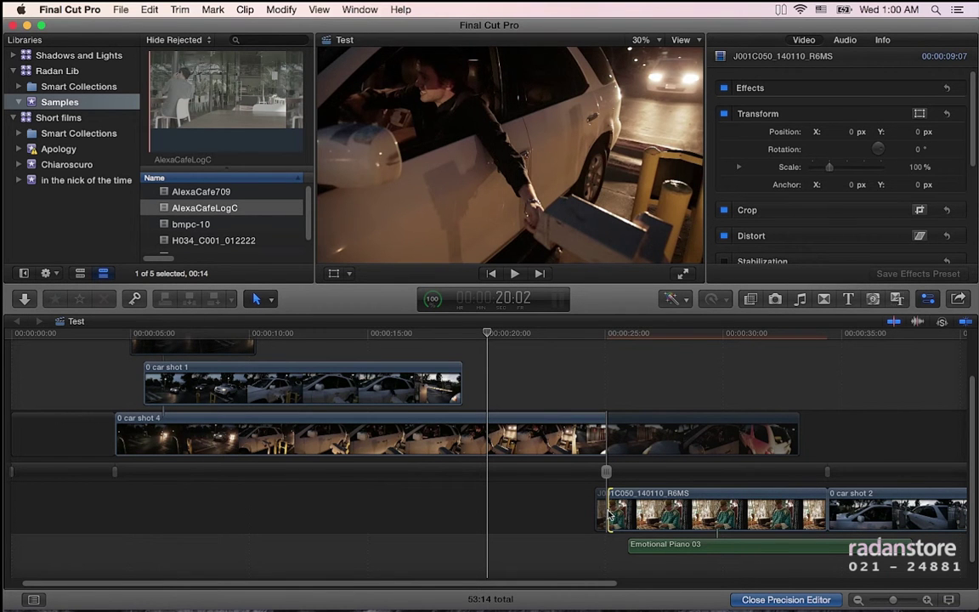
left_click(749, 603)
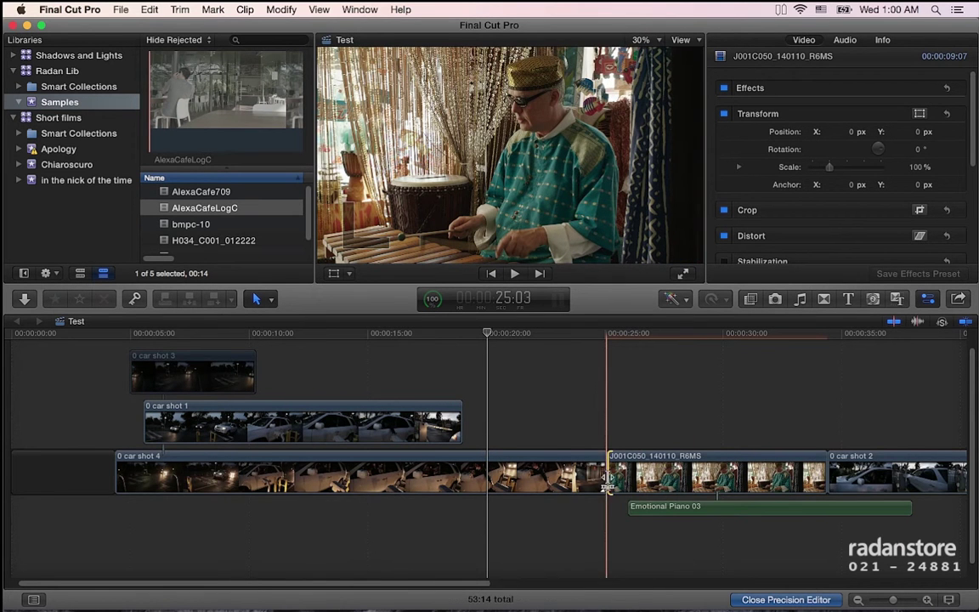
- In the Precision Editor, extend J001C050 further into car shot 2, bringing Test to 55:07
double_click(608, 476)
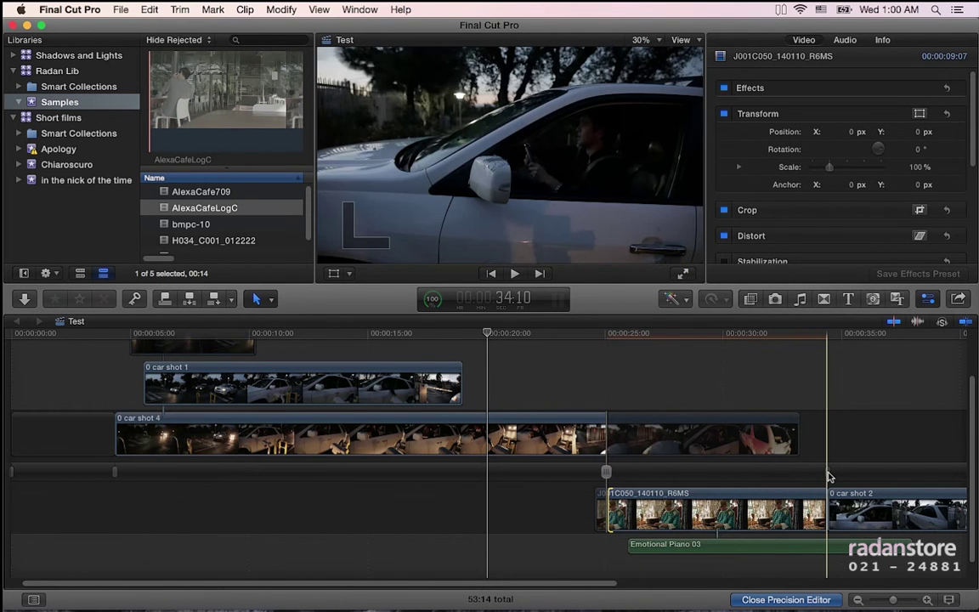
left_click(826, 472)
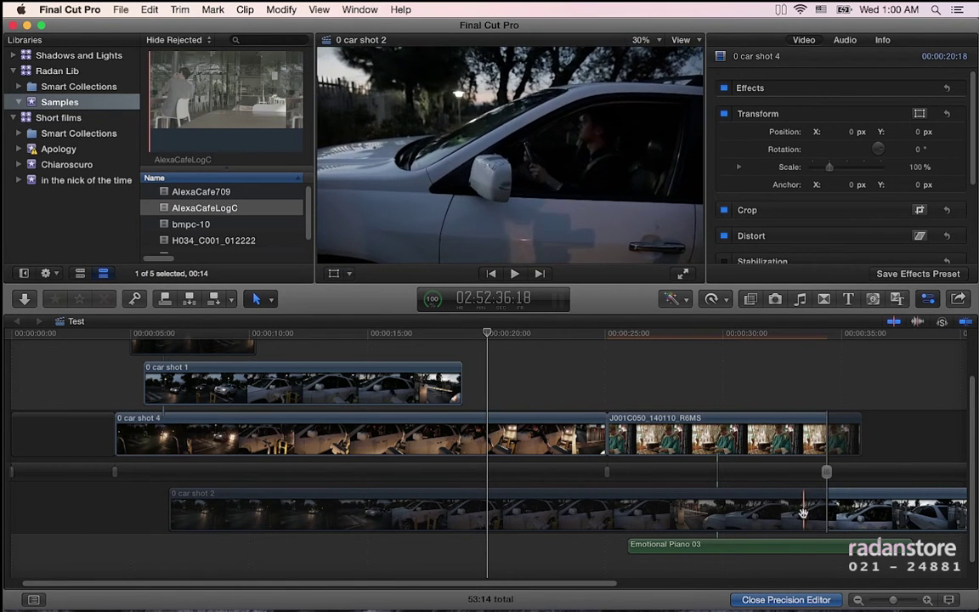
left_click_drag(803, 513, 827, 512)
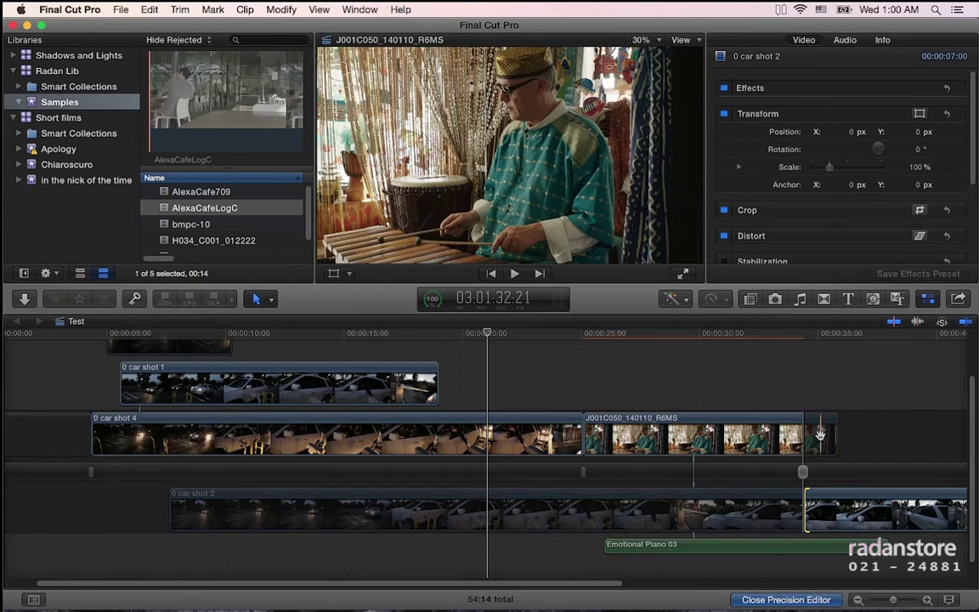
left_click(820, 434)
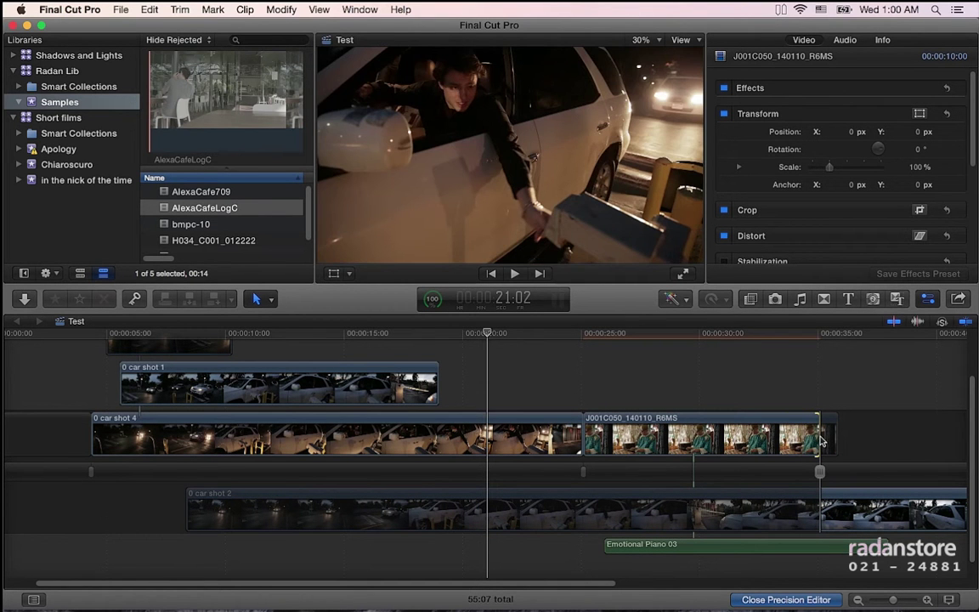
left_click(768, 600)
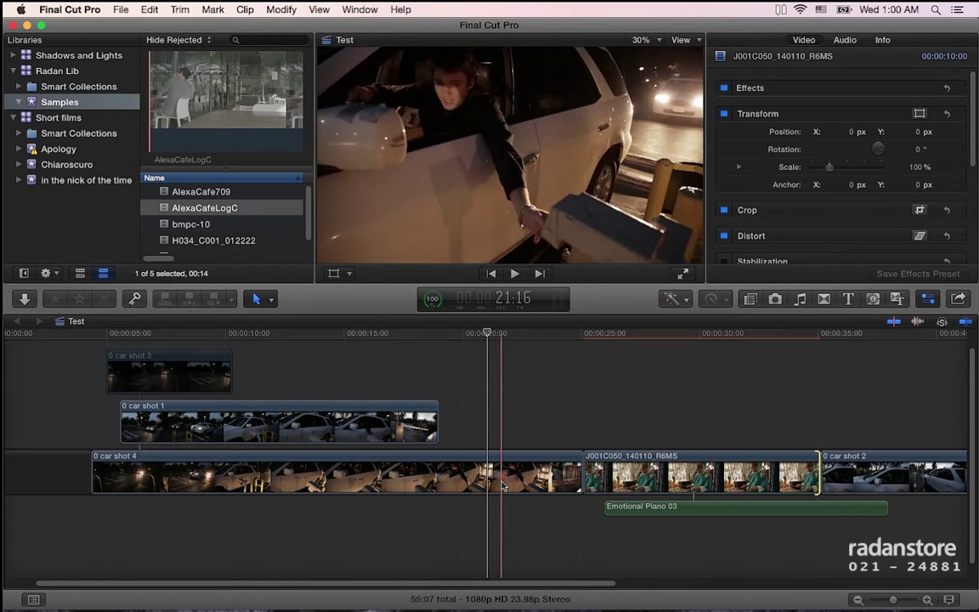
- Choose the Trim tool, step frame by frame through the car shot 4/J001C050 cut, then play at double speed
left_click(262, 299)
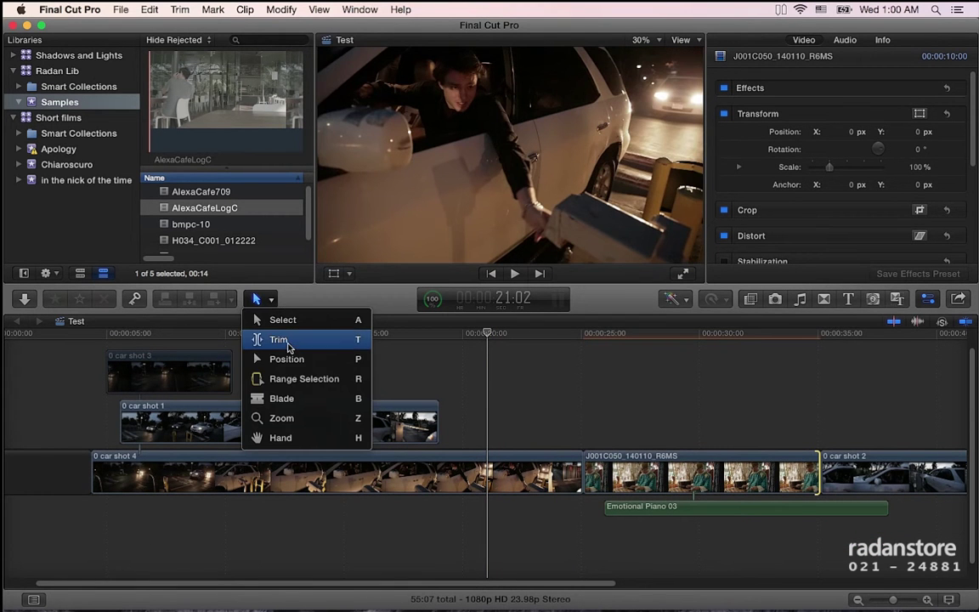
left_click(280, 340)
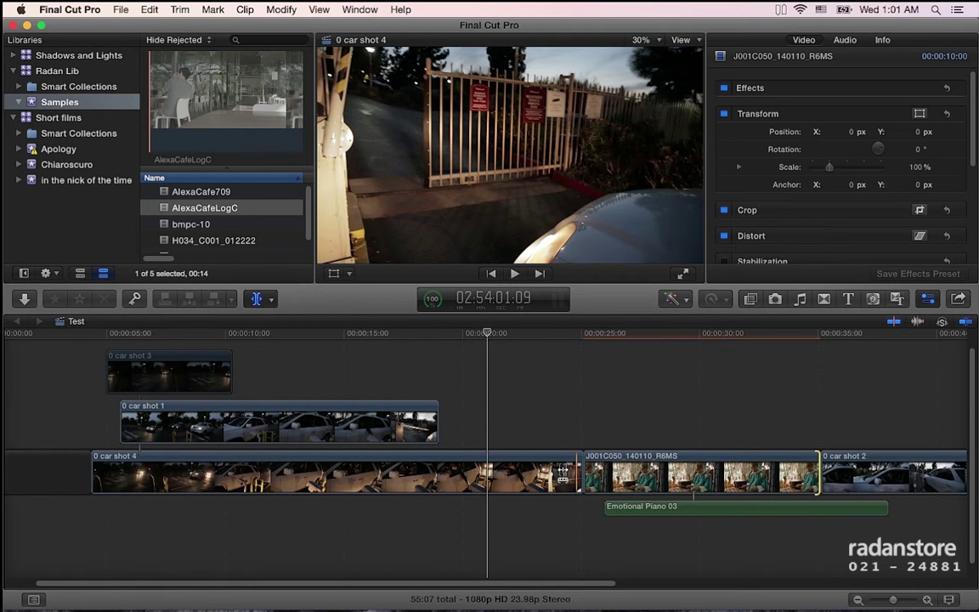
key("Right")
key("Right")
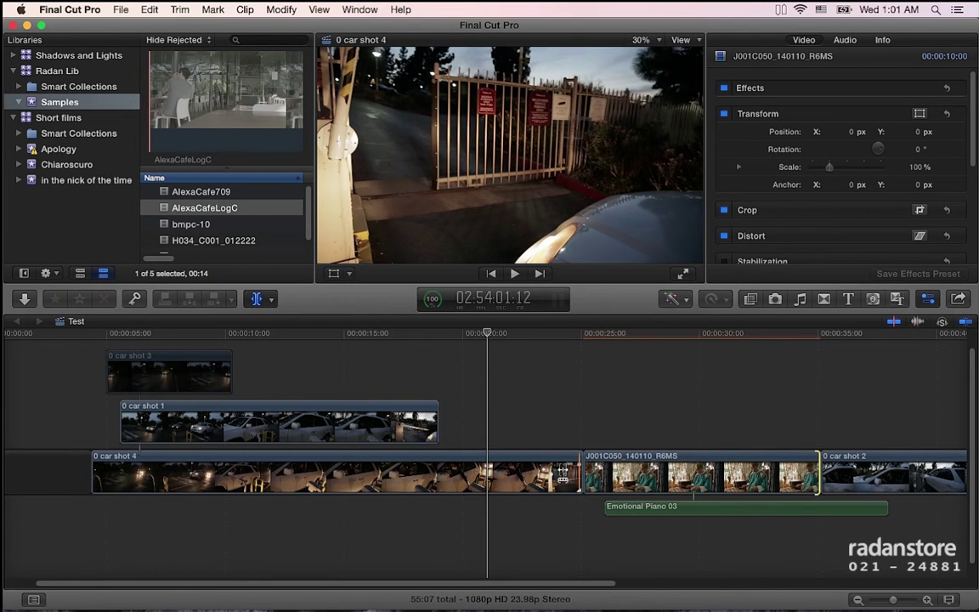
key("Left")
key("Left")
key("Left")
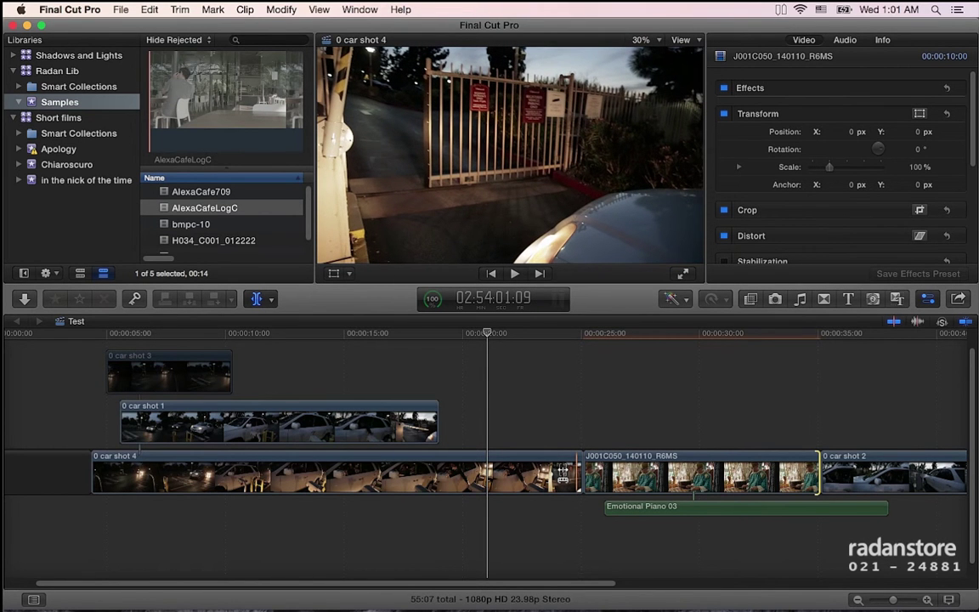
key("Left")
key("Left")
key("Left")
key("Left")
key("Left")
key("Left")
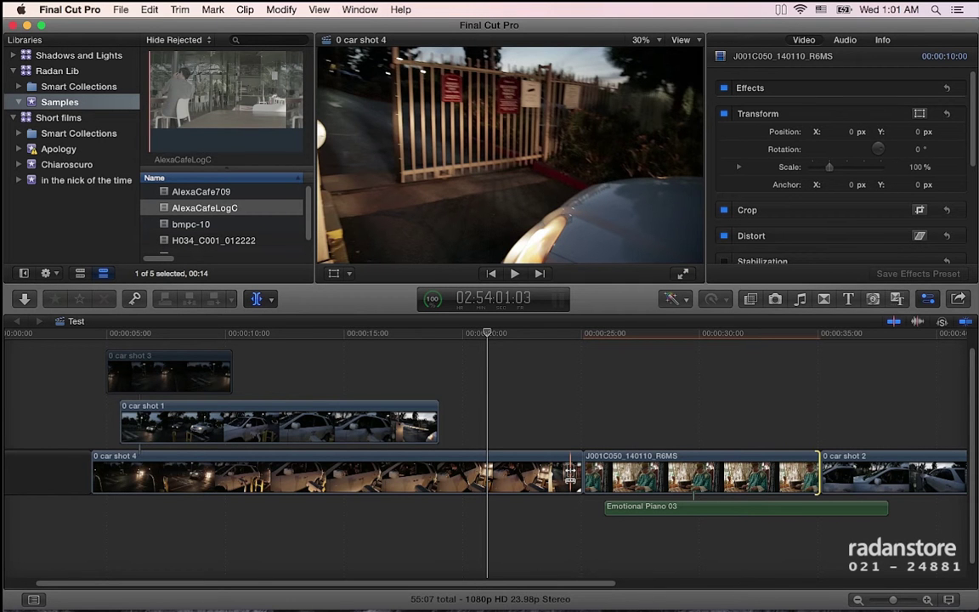
key("l")
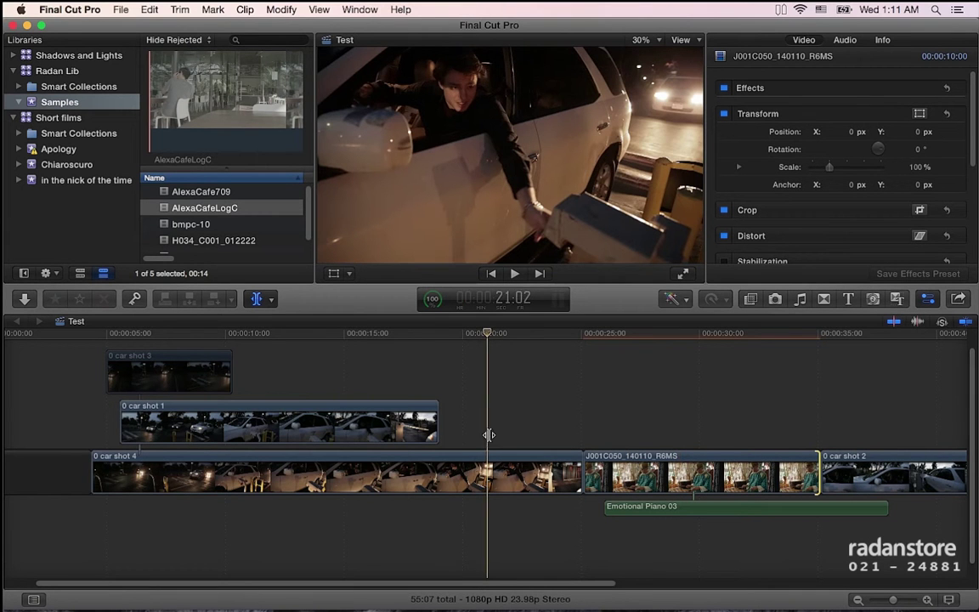
- With the Position tool, lift car shot 2 above the storyline and move it past J001C050
left_click(269, 299)
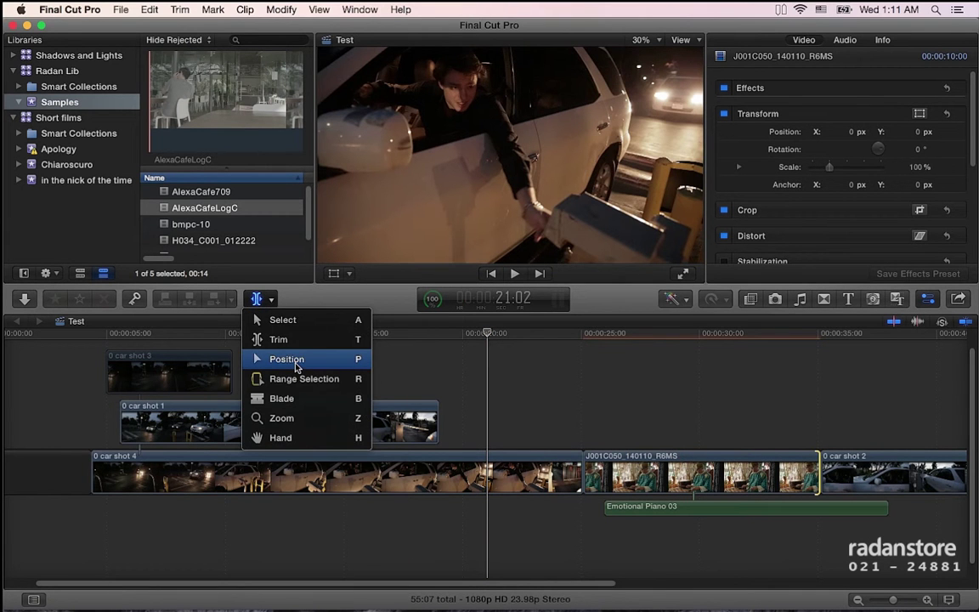
left_click(345, 366)
scroll(550, 455, "right", 5)
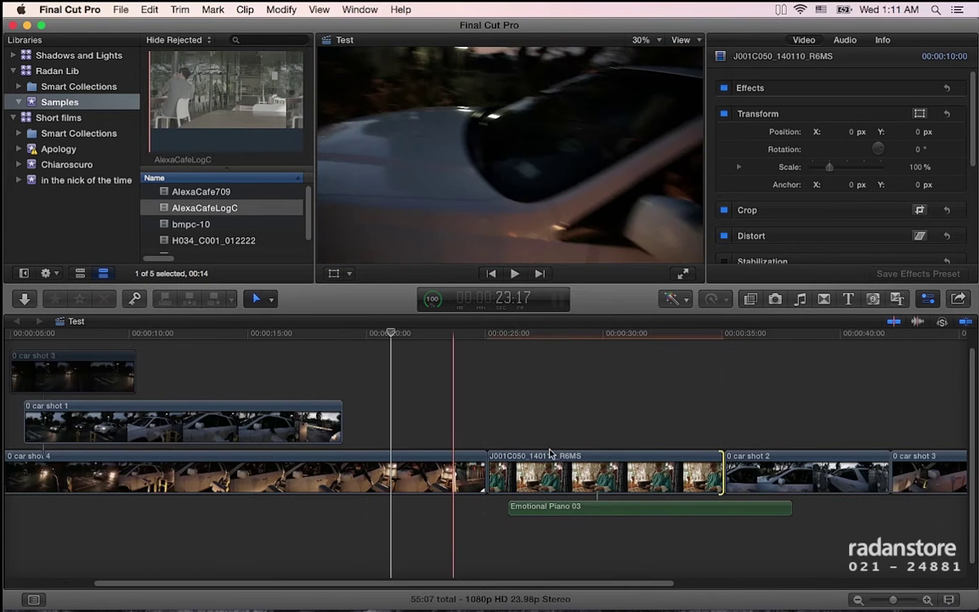
scroll(551, 454, "right", 2)
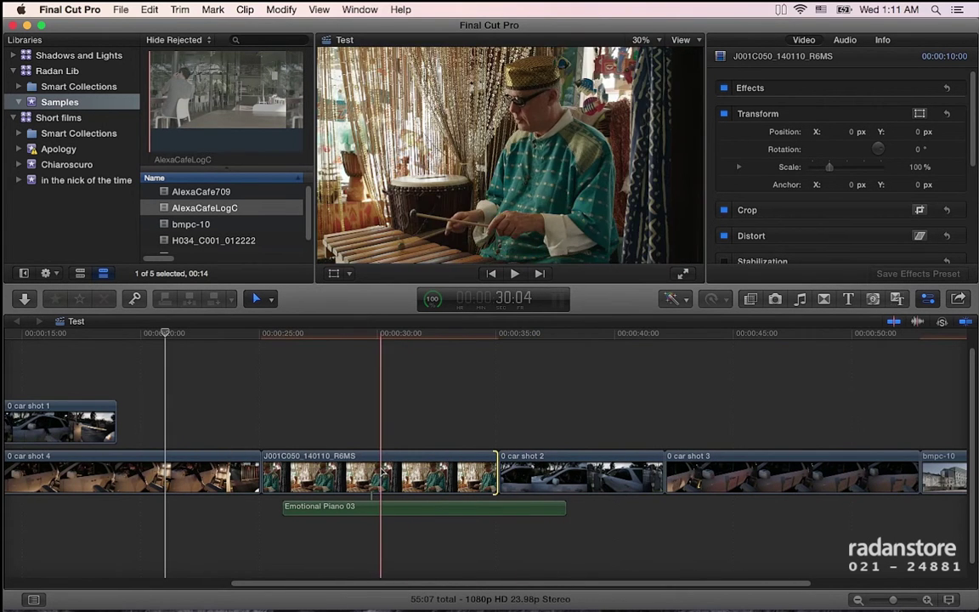
mouse_move(653, 470)
left_mouse_down()
mouse_move(663, 412)
mouse_move(866, 403)
left_mouse_up()
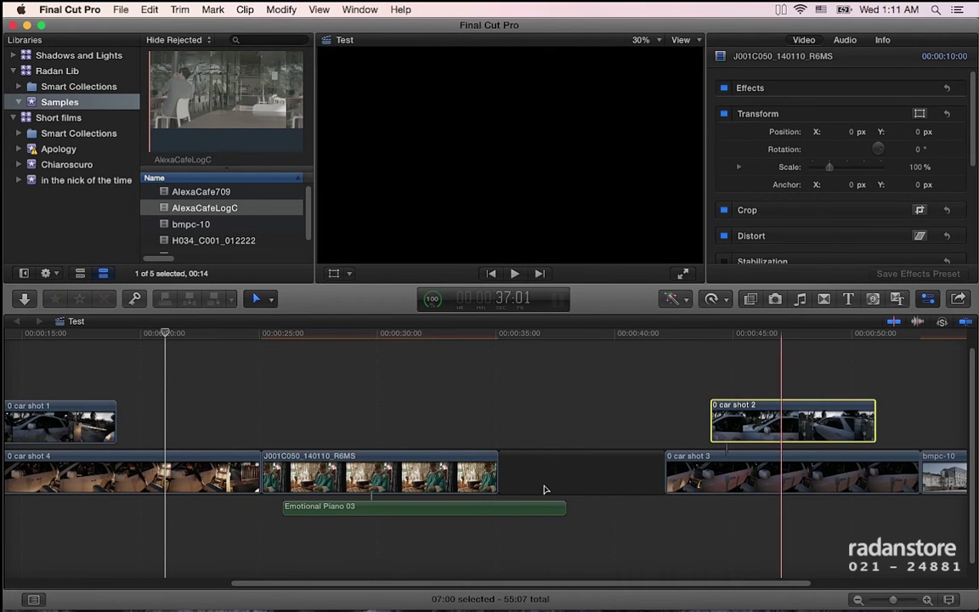
scroll(545, 490, "right", 5)
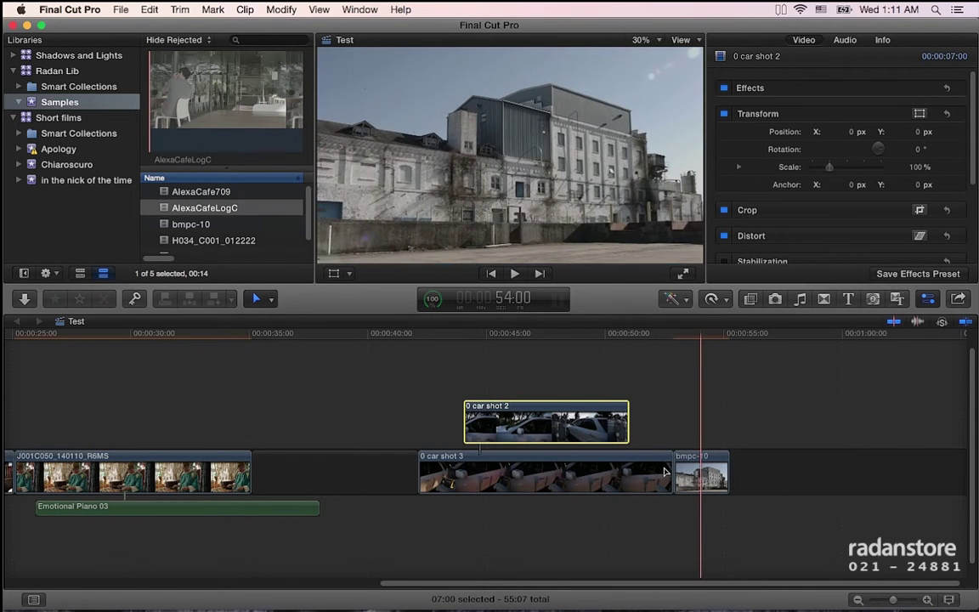
scroll(490, 459, "left", 1)
scroll(489, 459, "left", 3)
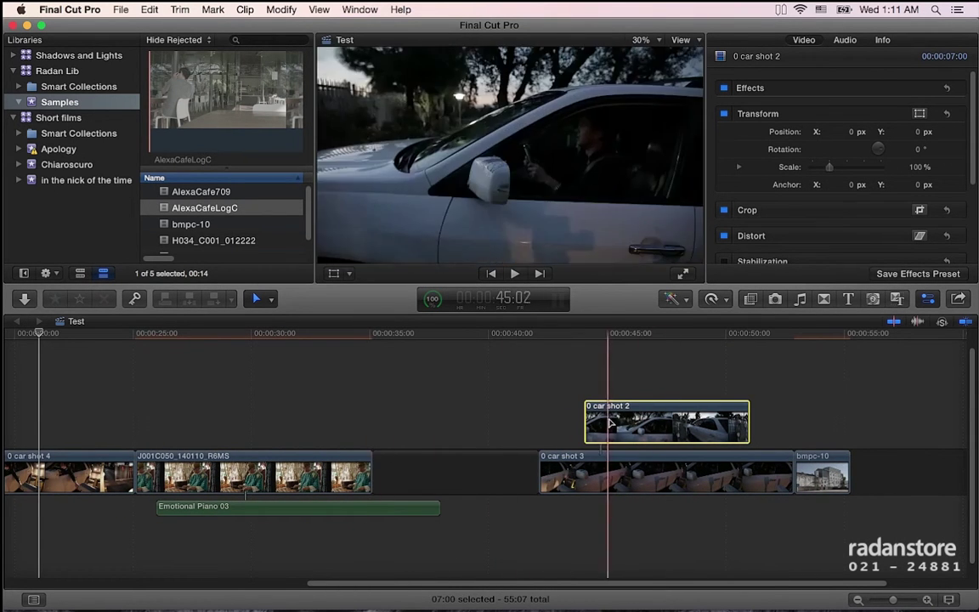
left_click_drag(609, 425, 314, 420)
scroll(414, 425, "left", 3)
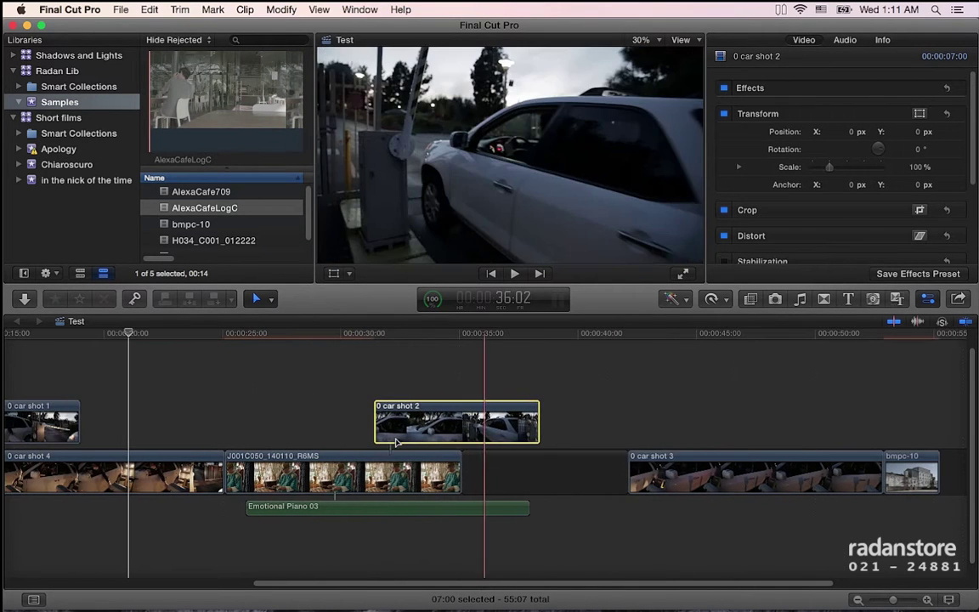
left_click_drag(414, 425, 554, 425)
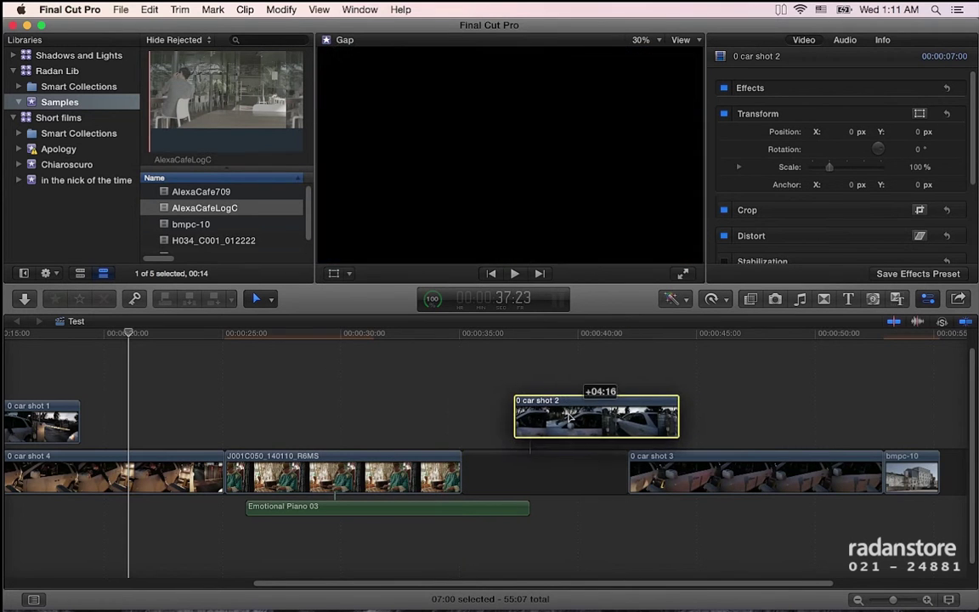
- Lift J001C050 out of the storyline onto a lane above car shot 2, leaving a gap
mouse_move(424, 459)
left_mouse_down()
mouse_move(429, 410)
mouse_move(459, 407)
mouse_move(434, 409)
left_mouse_up()
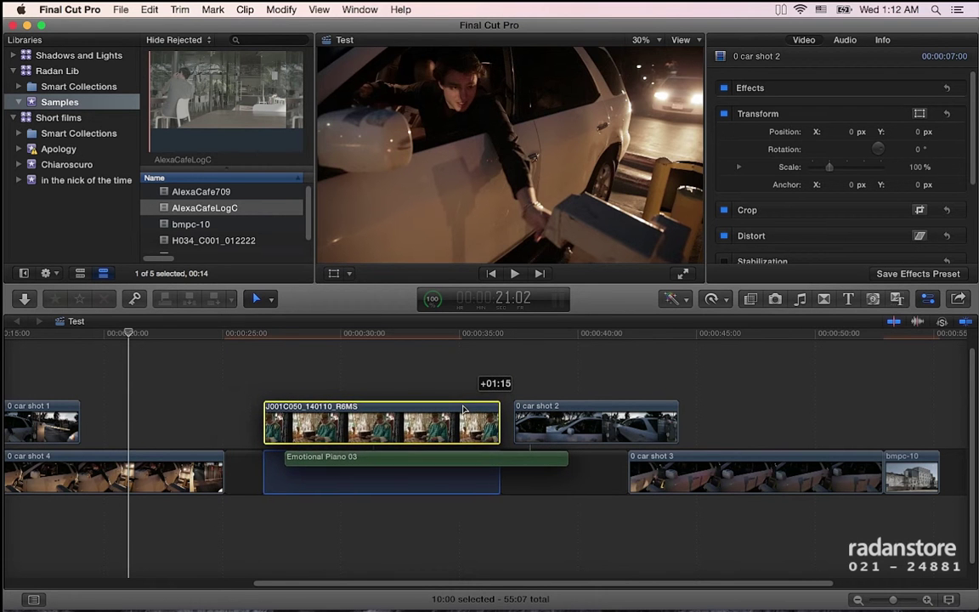
mouse_move(434, 409)
left_mouse_down()
mouse_move(464, 409)
mouse_move(451, 480)
mouse_move(411, 481)
left_mouse_up()
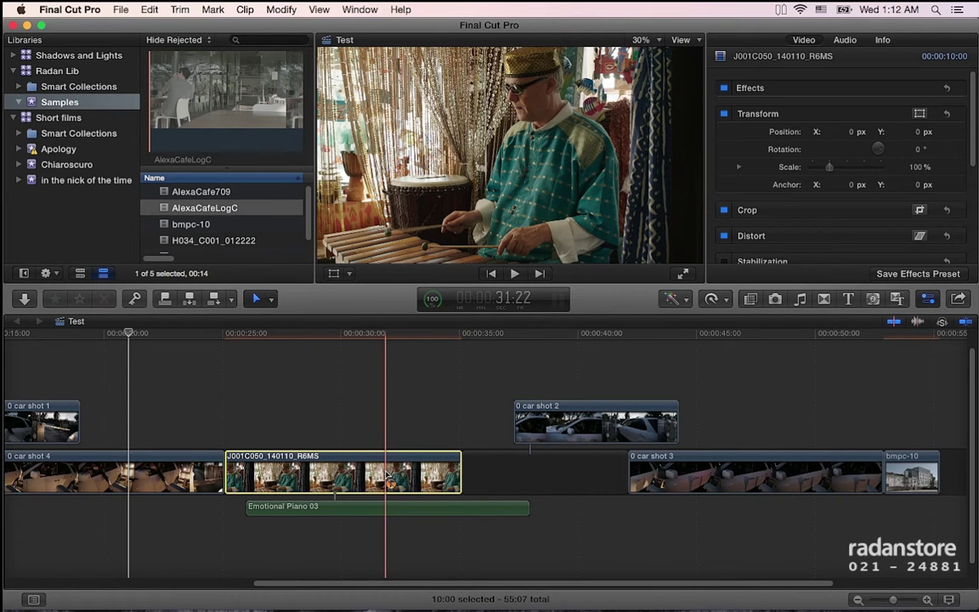
mouse_move(409, 470)
left_mouse_down()
mouse_move(767, 422)
mouse_move(571, 435)
mouse_move(421, 423)
mouse_move(444, 423)
left_mouse_up()
left_click_drag(446, 425, 541, 383)
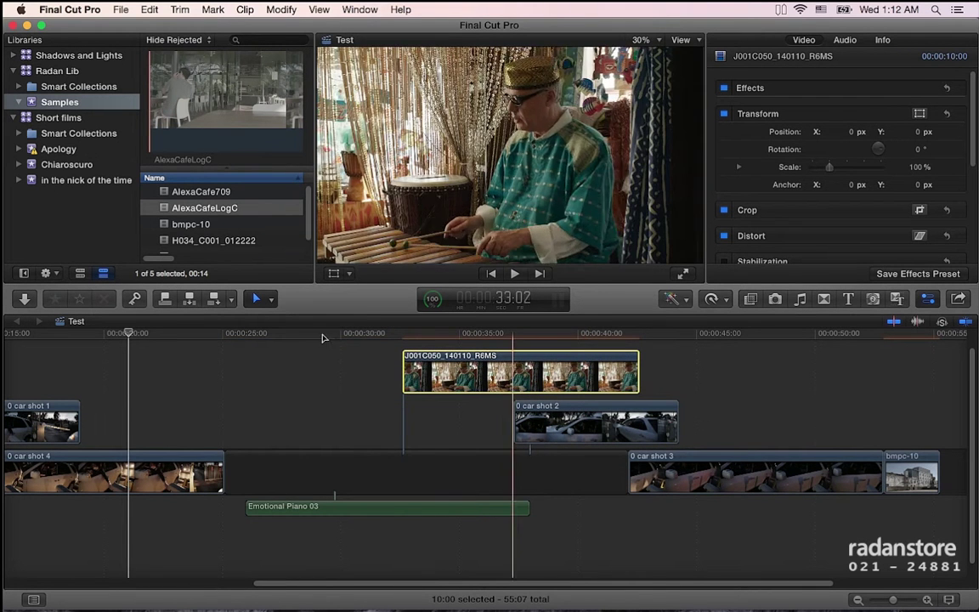
left_click(258, 299)
- With the Range Selection tool, drag across the connected J001C050 clip to mark a 03:11 range
left_click(284, 379)
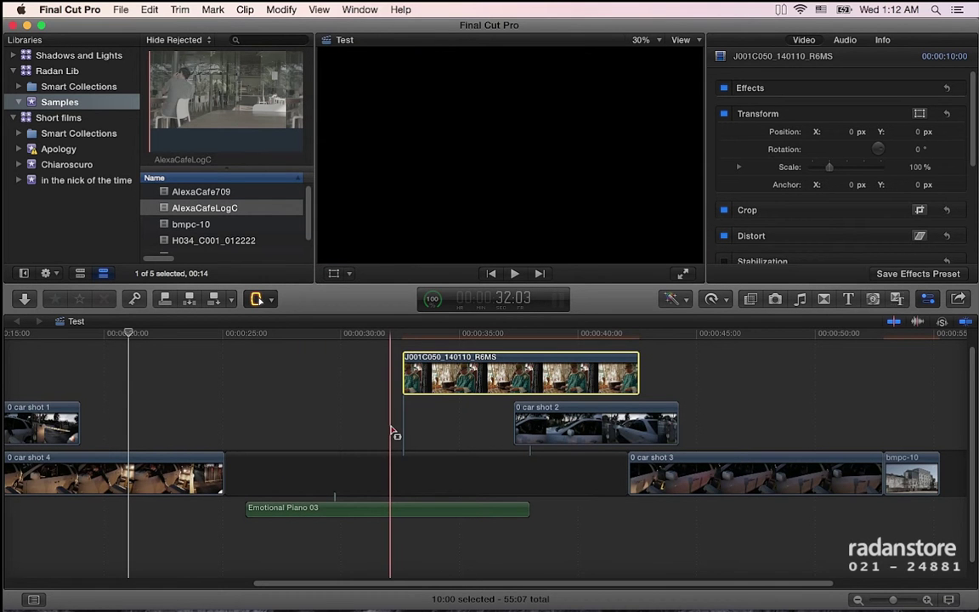
scroll(391, 430, "left", 1)
scroll(391, 430, "left", 3)
scroll(391, 430, "left", 3)
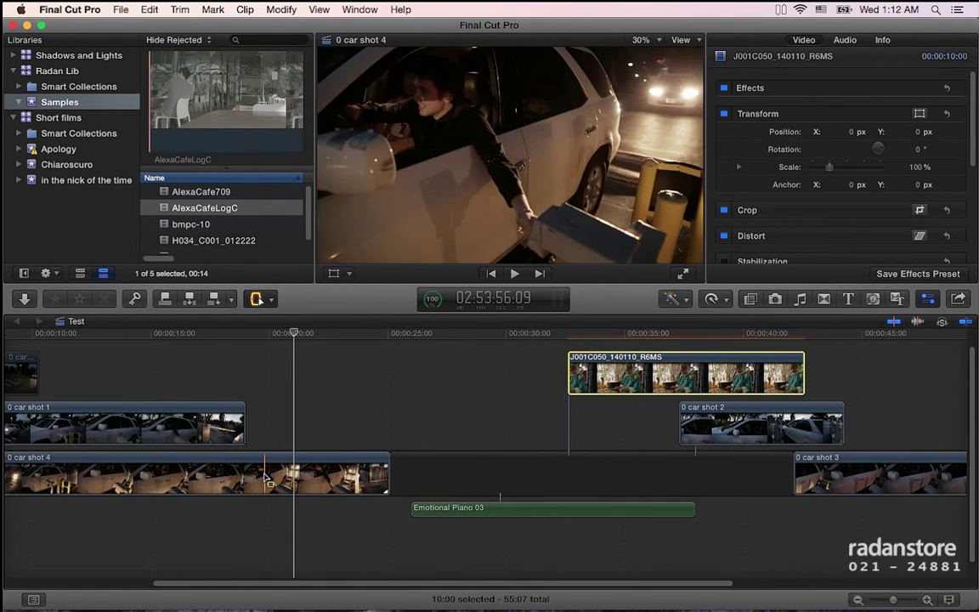
scroll(443, 474, "right", 4)
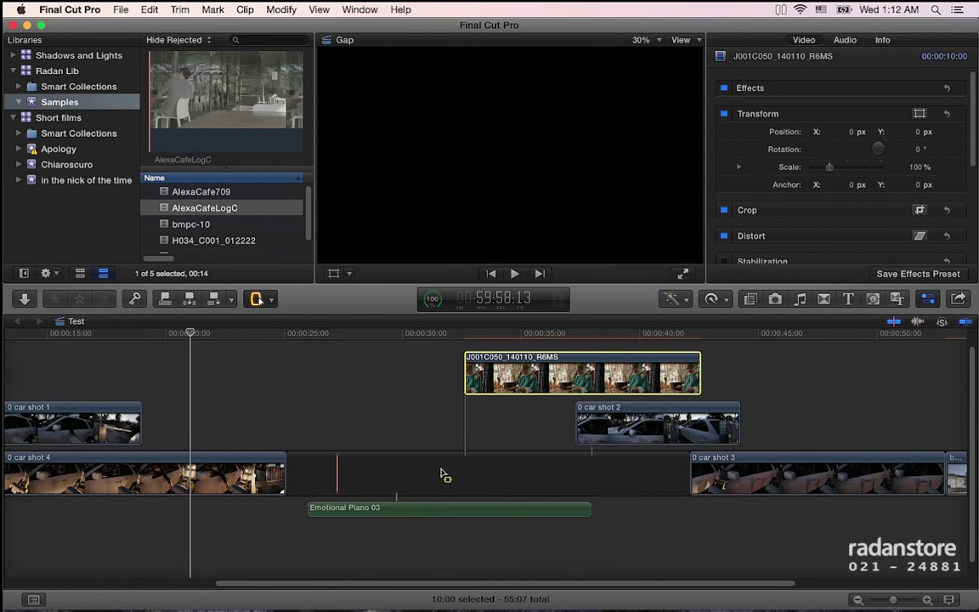
scroll(443, 474, "up", 1)
left_click_drag(527, 395, 607, 395)
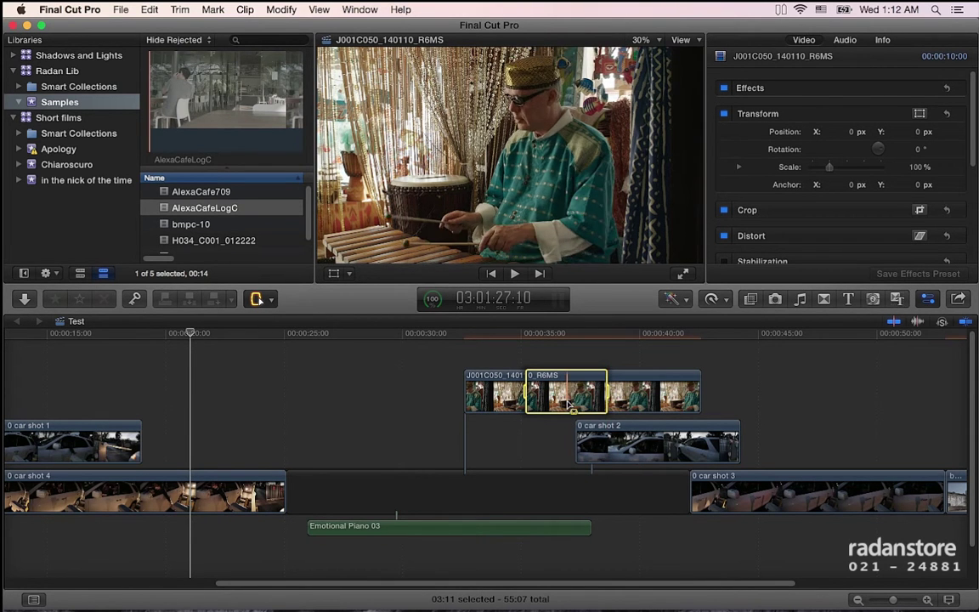
scroll(569, 406, "right", 2)
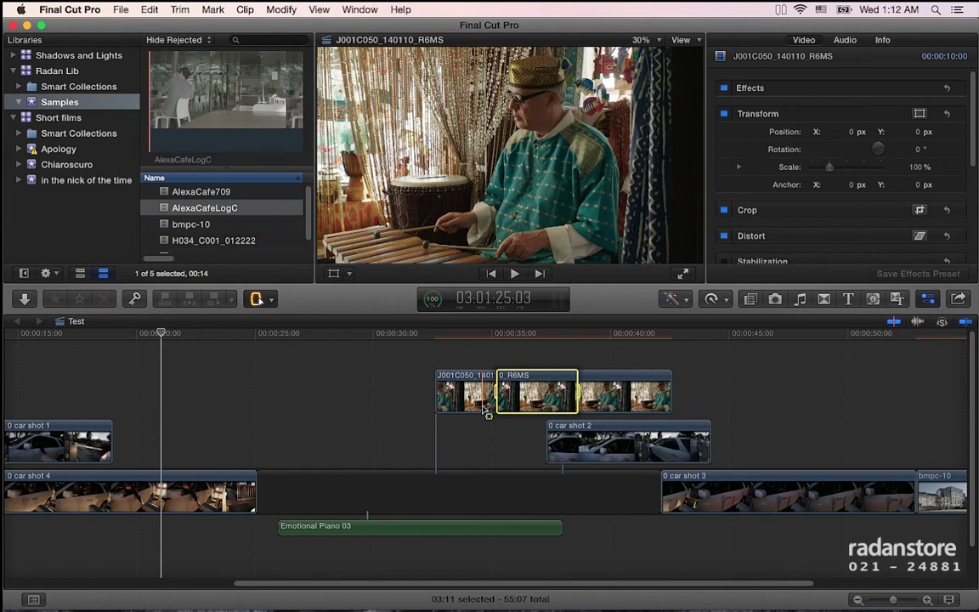
- Show timeline clips as waveforms with small thumbnails and clear the range selection
left_click(949, 600)
left_click(851, 509)
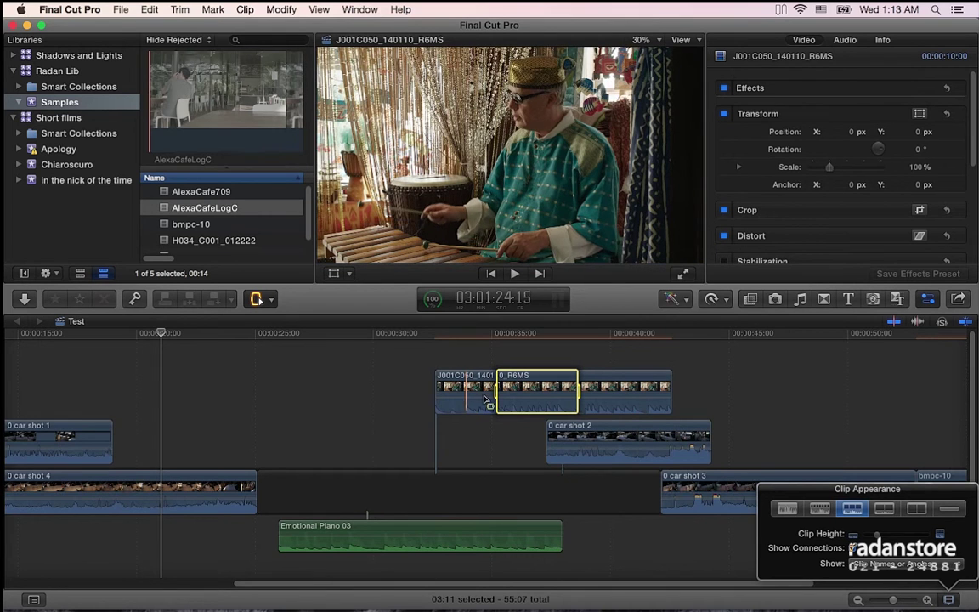
left_click(383, 361)
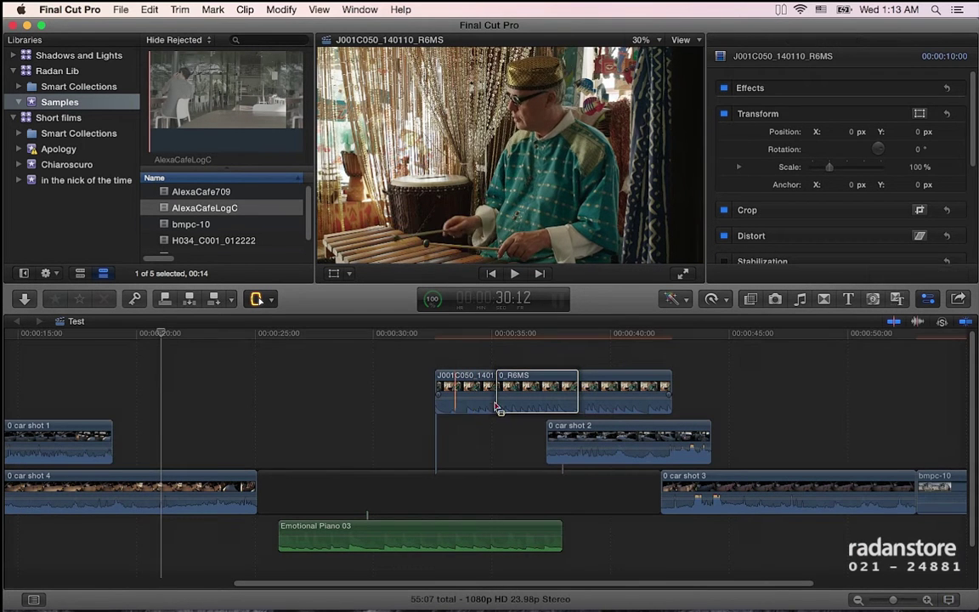
- With the Select tool, drag the J001C050_140110_R6MS clip's volume line down to -10 dB
left_click(256, 298)
left_click(281, 318)
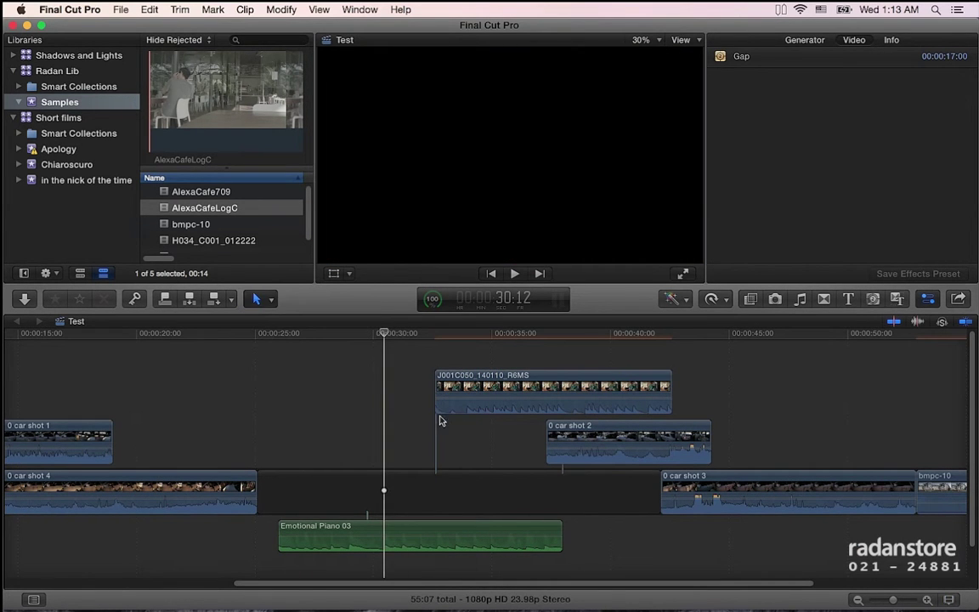
left_click_drag(476, 394, 476, 400)
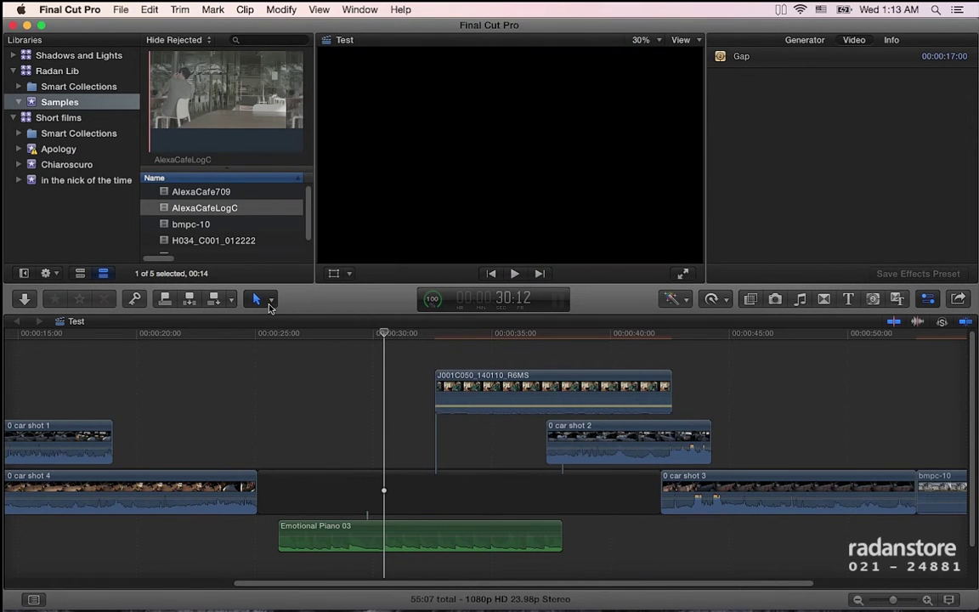
- Mark a 06:21 range inside J001C050_140110_R6MS with Range Selection and duck its volume to -26 dB
left_click(270, 308)
left_click(463, 395)
key("r")
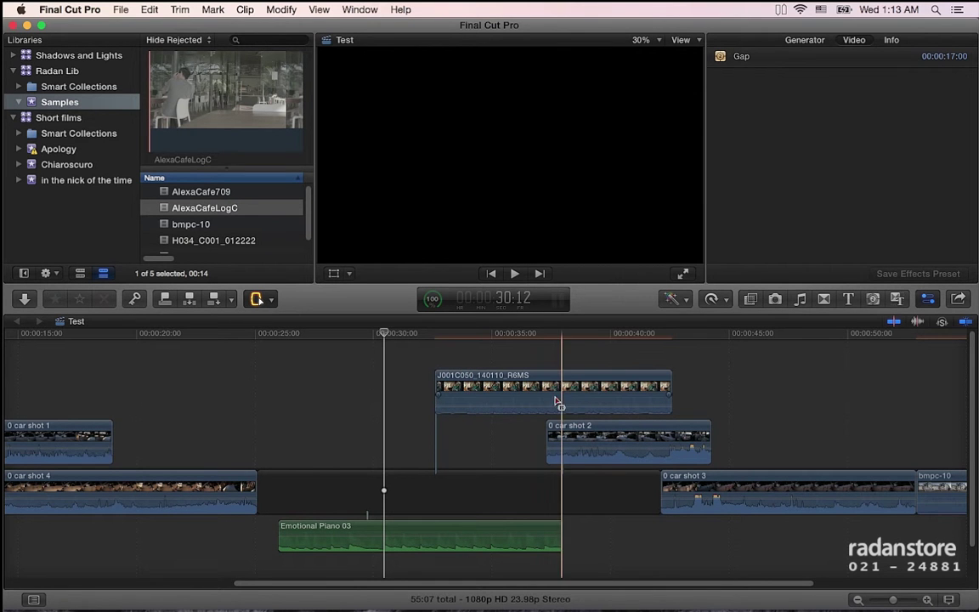
left_click_drag(477, 394, 546, 396)
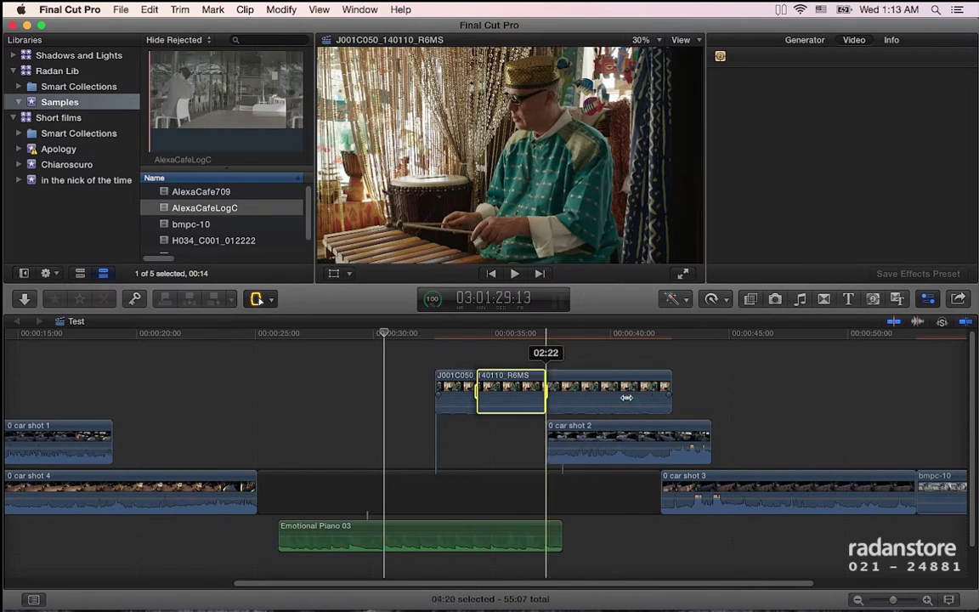
left_click_drag(617, 397, 639, 395)
left_click_drag(568, 411, 568, 395)
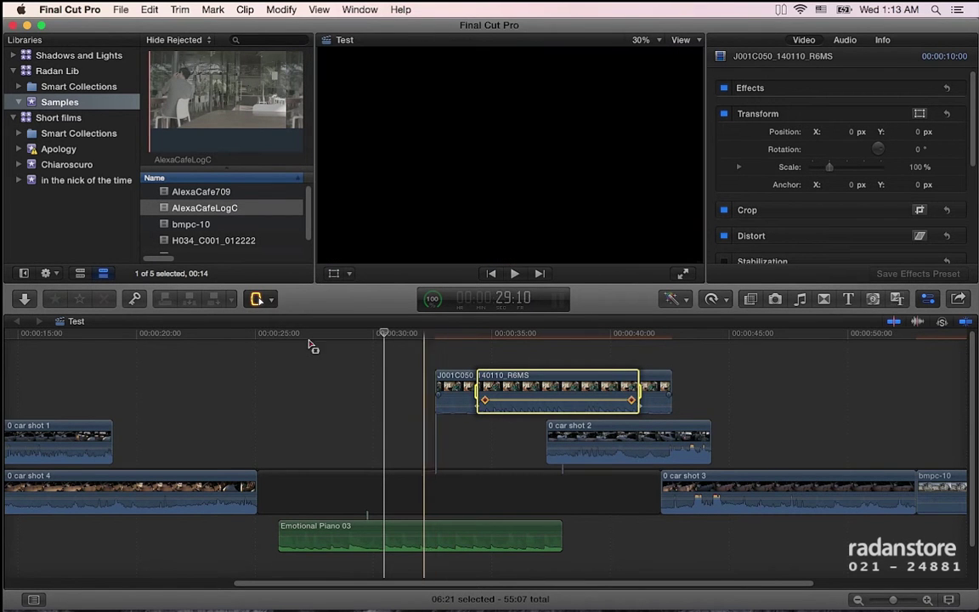
left_click(270, 301)
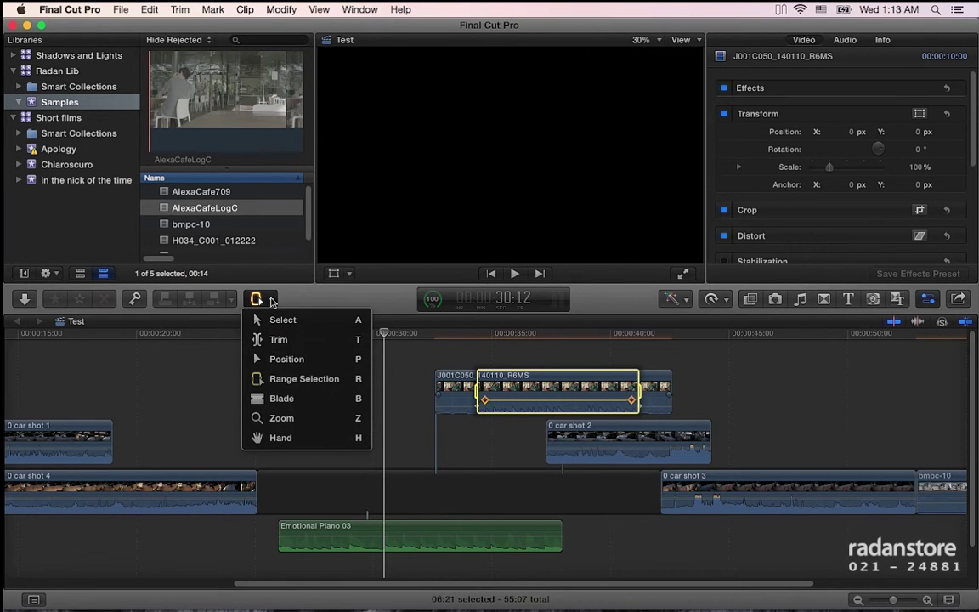
- Drag J001C050_140110_R6MS and 0 car shot 2 earlier in the timeline
left_click(296, 407)
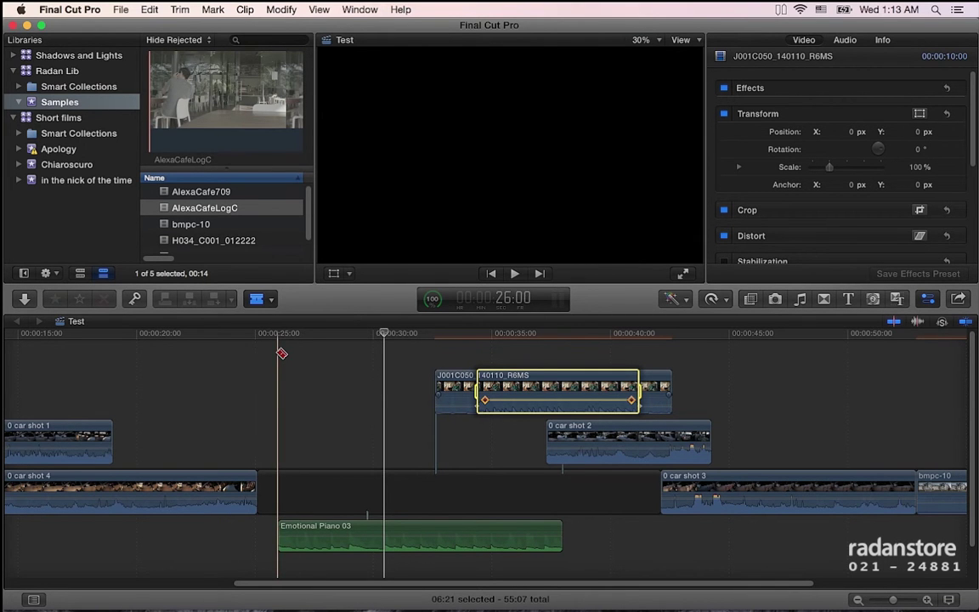
left_click(259, 299)
left_click(280, 321)
scroll(374, 432, "left", 3)
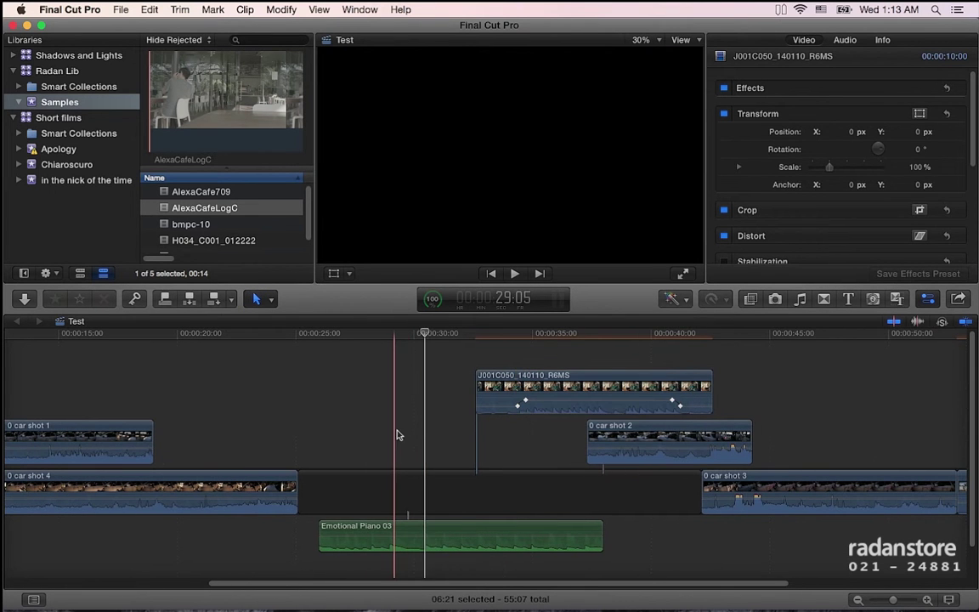
mouse_move(525, 385)
left_mouse_down()
mouse_move(157, 367)
mouse_move(131, 385)
left_mouse_up()
left_click_drag(695, 435, 277, 435)
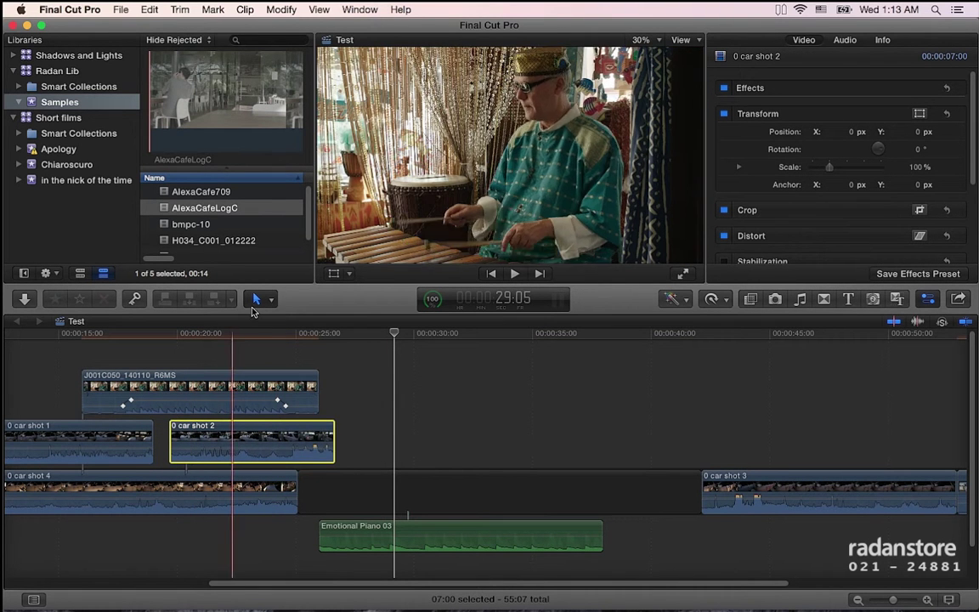
- Blade 0 car shot 2 and J001C050_140110_R6MS in two, then undo the J001C050 cut
left_click(256, 299)
left_click(255, 398)
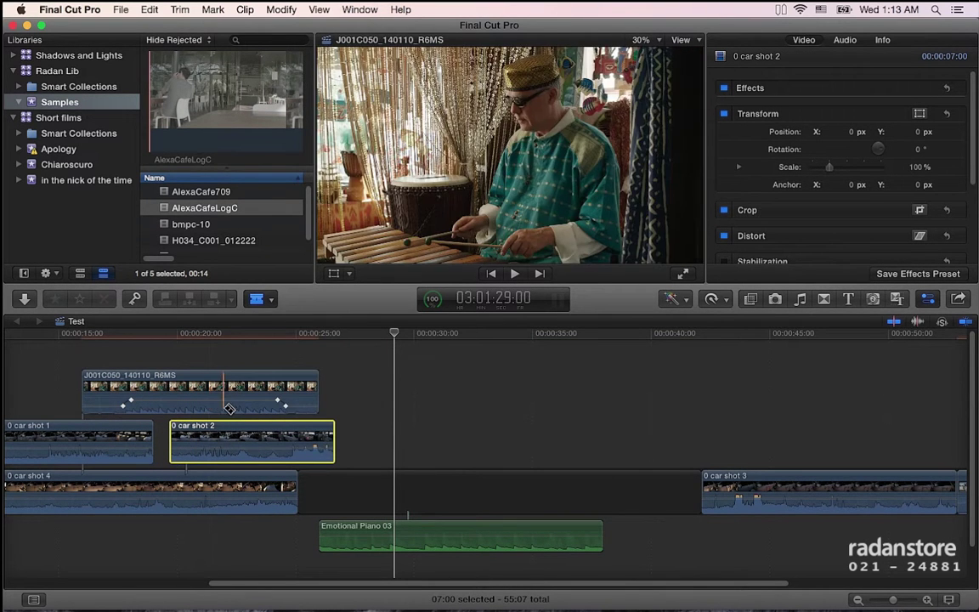
left_click(242, 437)
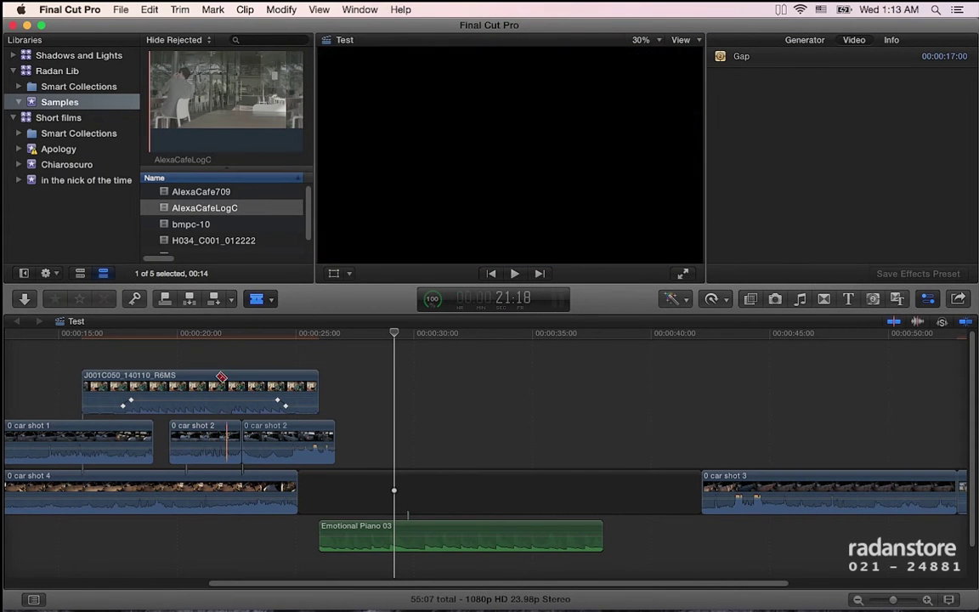
left_click(200, 392)
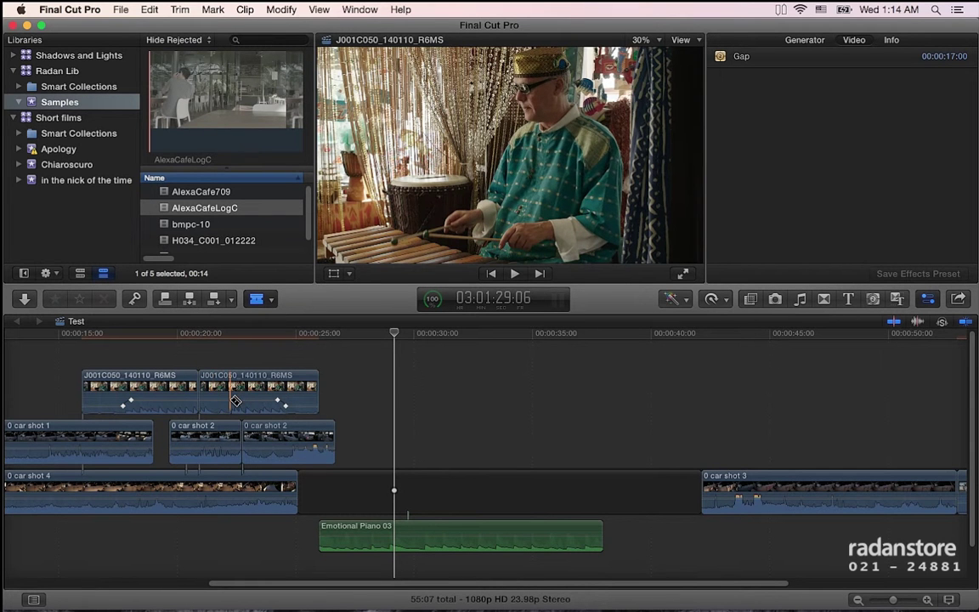
key("super+z")
key("super+z")
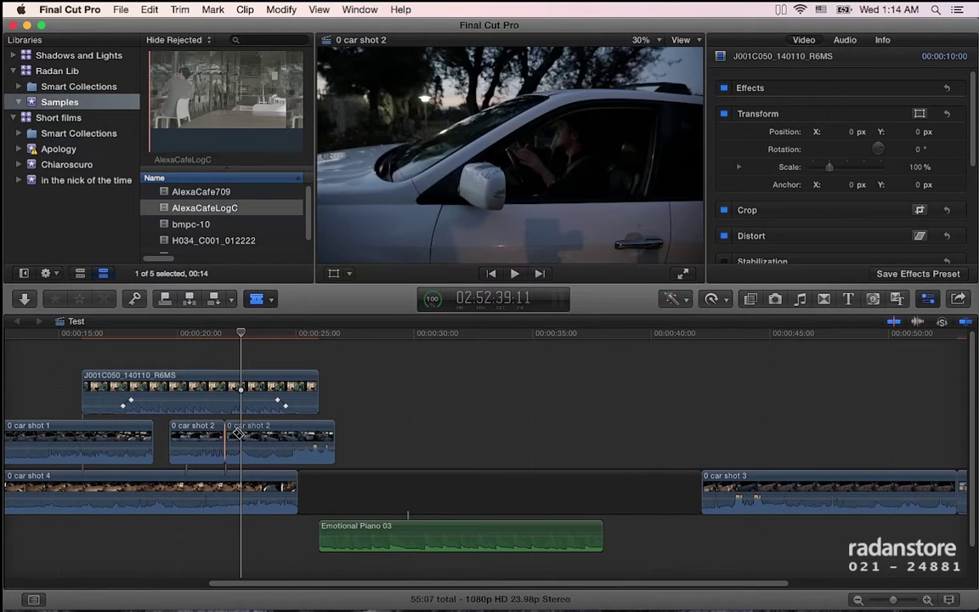
- Split all stacked clips at the playhead with Shift-Cmd-B, then undo those cuts
key("Up")
key("super+shift+b")
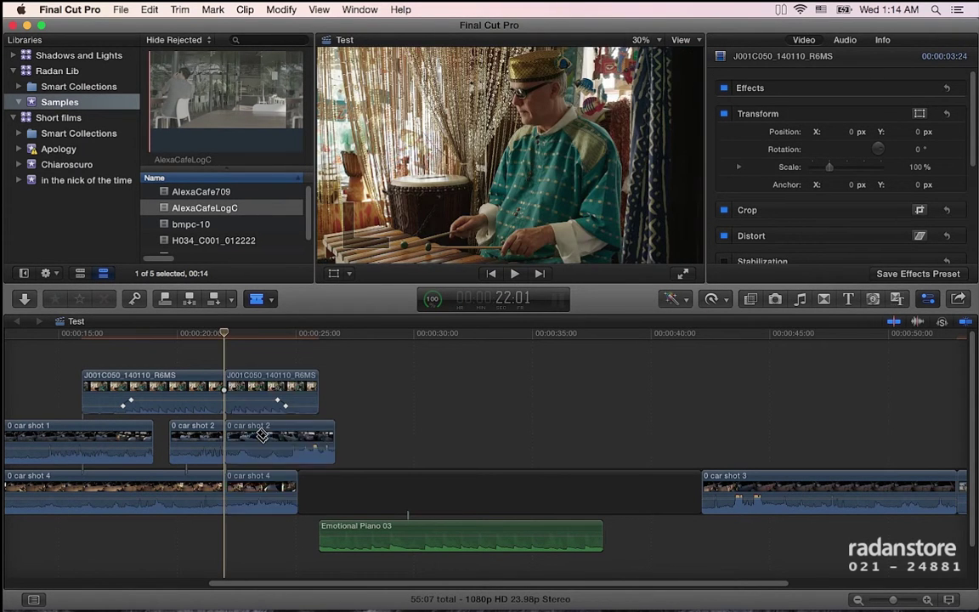
key("super+z")
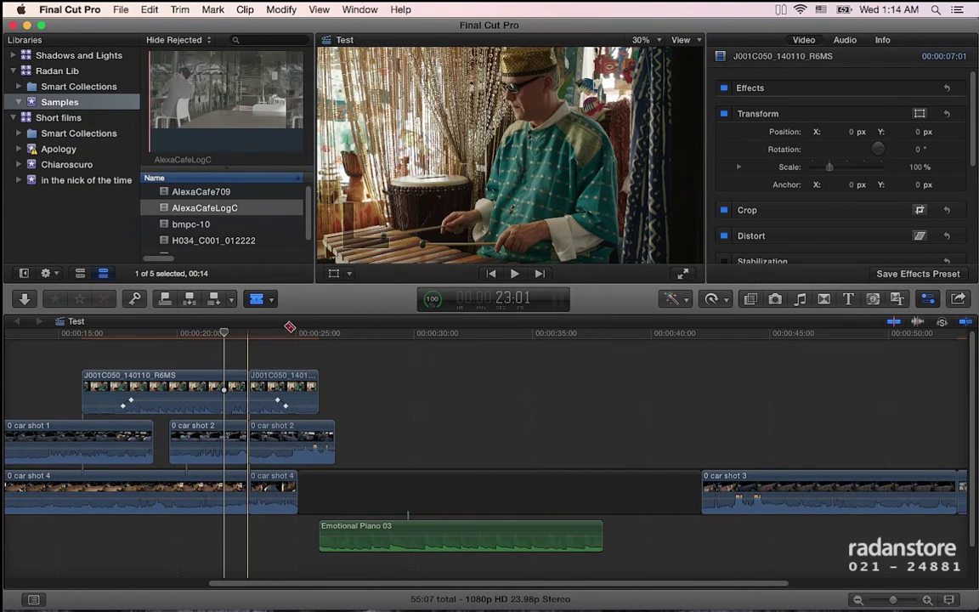
left_click(259, 300)
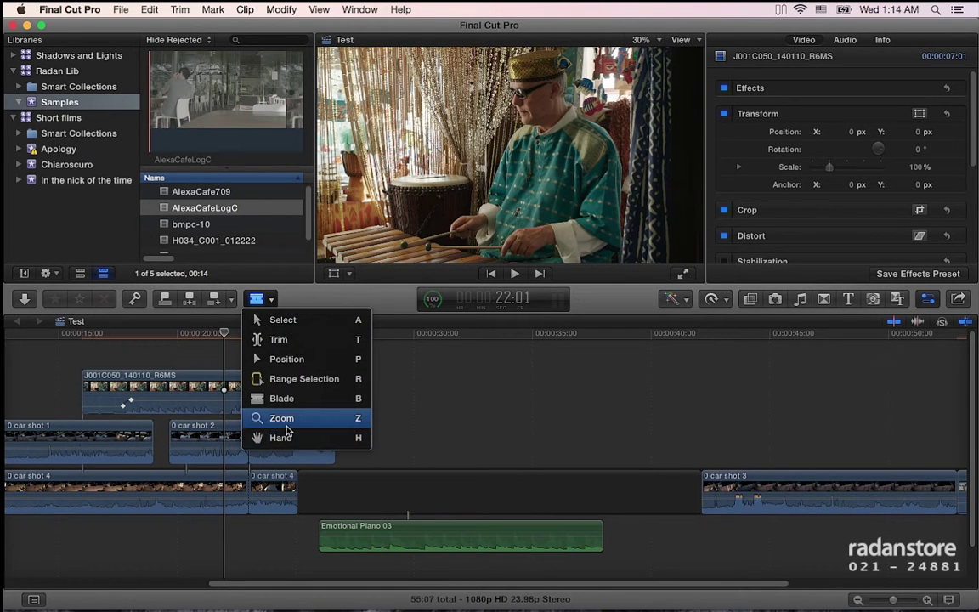
- Zoom the timeline in around the clips with the Zoom tool, then back out
left_click(280, 419)
left_click(332, 422)
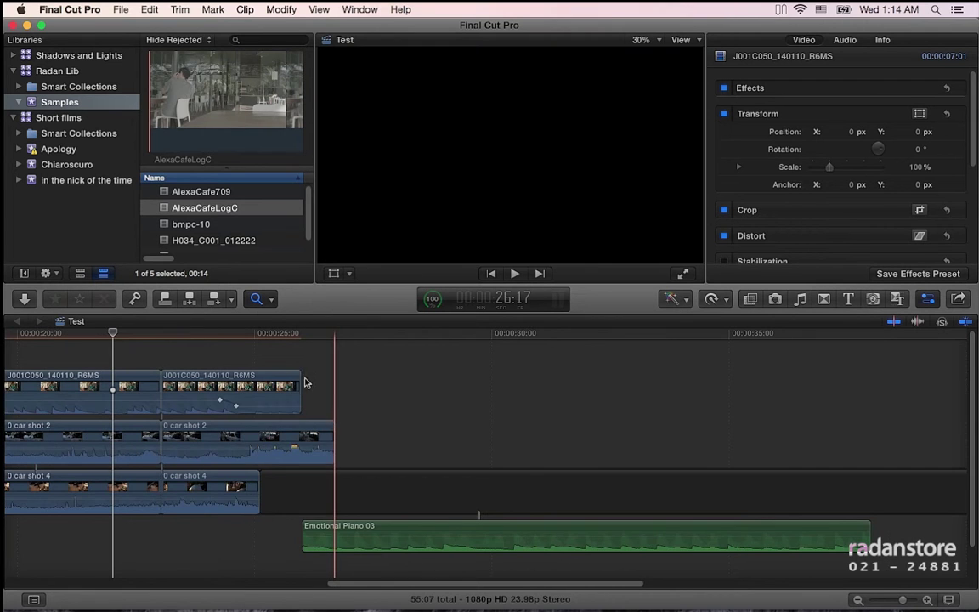
left_click(323, 406, "alt")
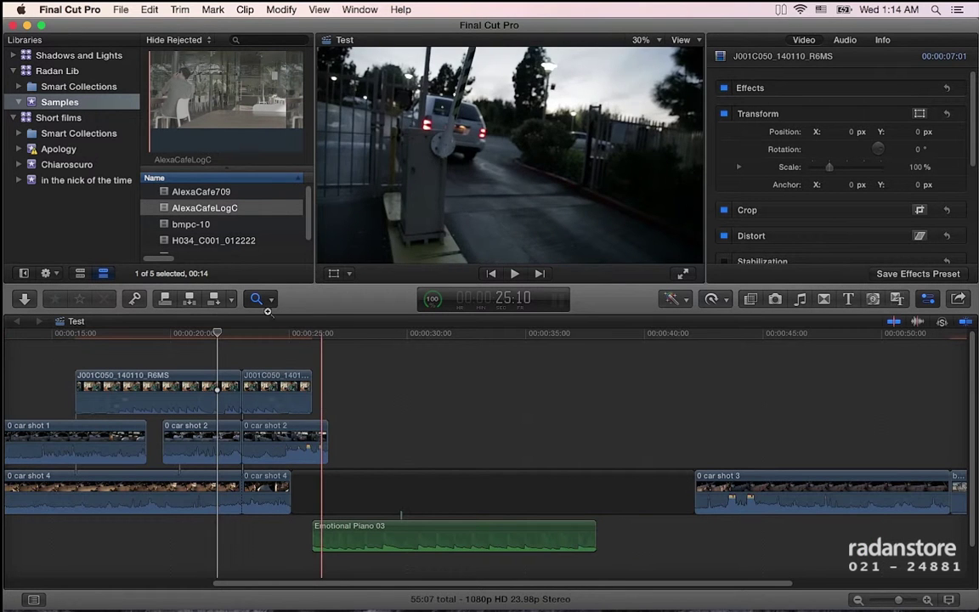
- Pan the timeline with the Hand tool to reveal earlier footage
left_click(256, 298)
left_click(298, 440)
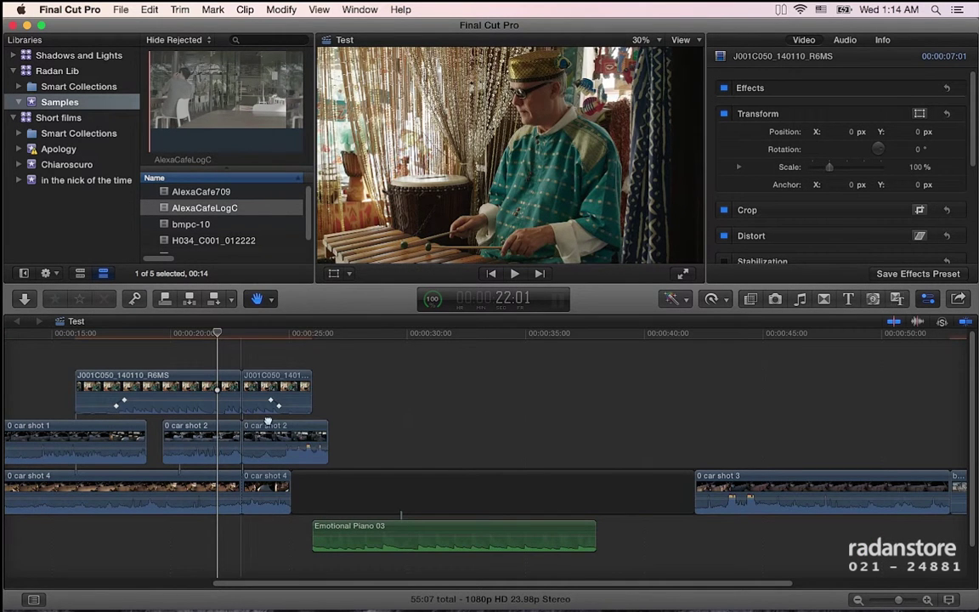
left_click_drag(267, 420, 319, 423)
left_click(259, 299)
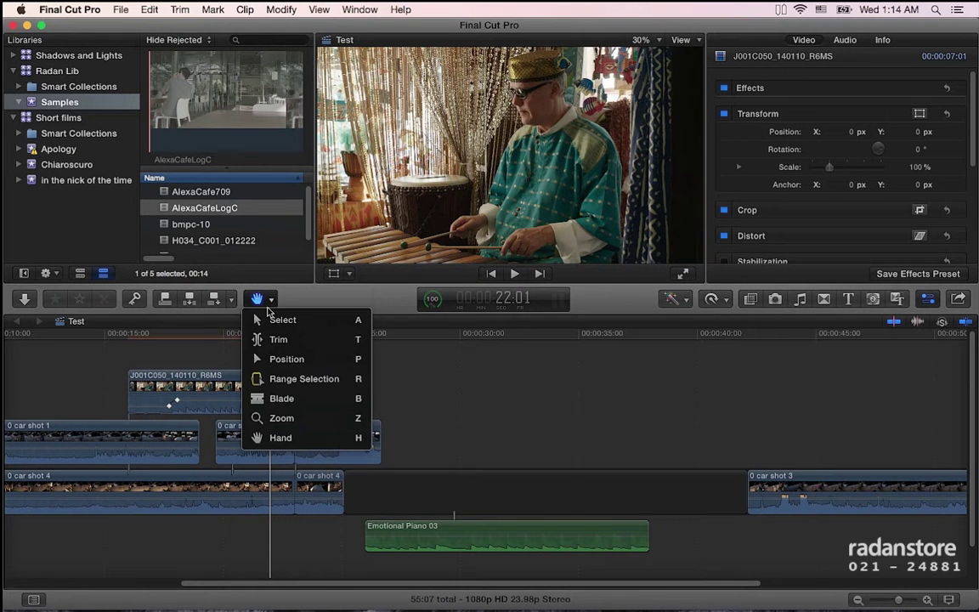